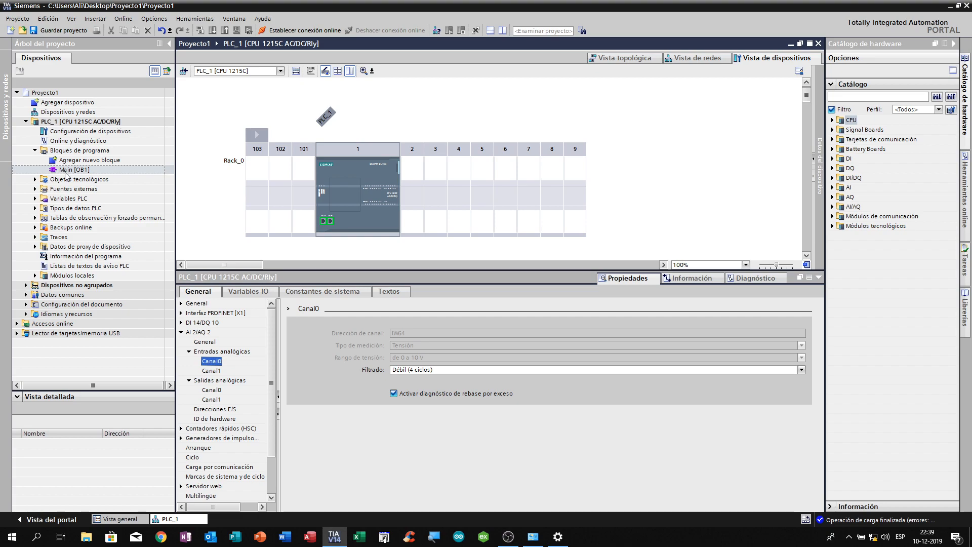
# Step: Delete the Main [OB1] block from the program blocks of PLC_1
pyautogui.click(83, 174)
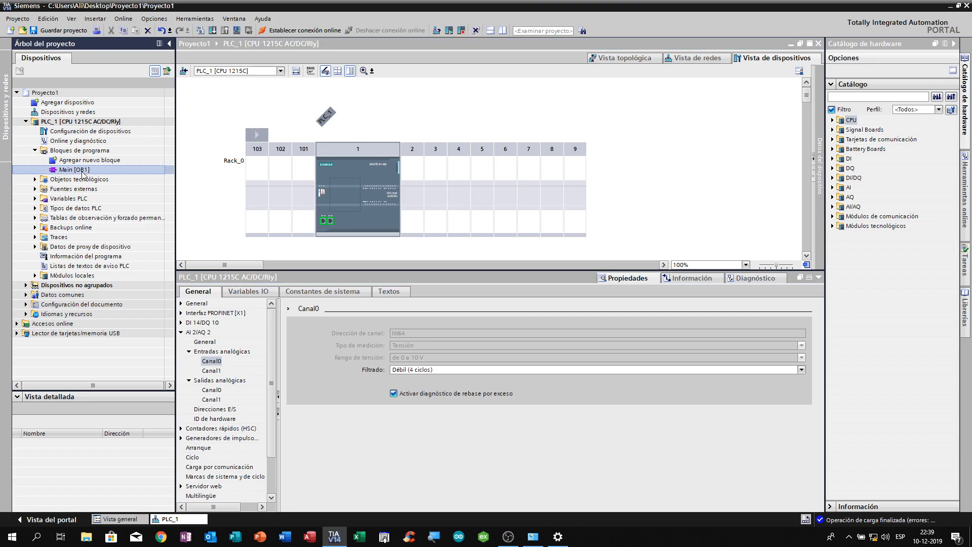
pyautogui.press('Delete')
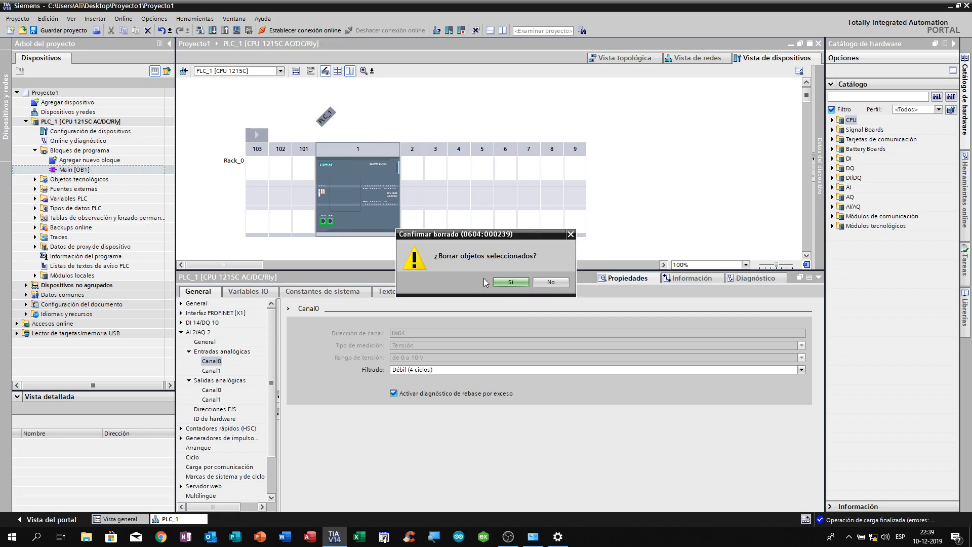
pyautogui.click(511, 282)
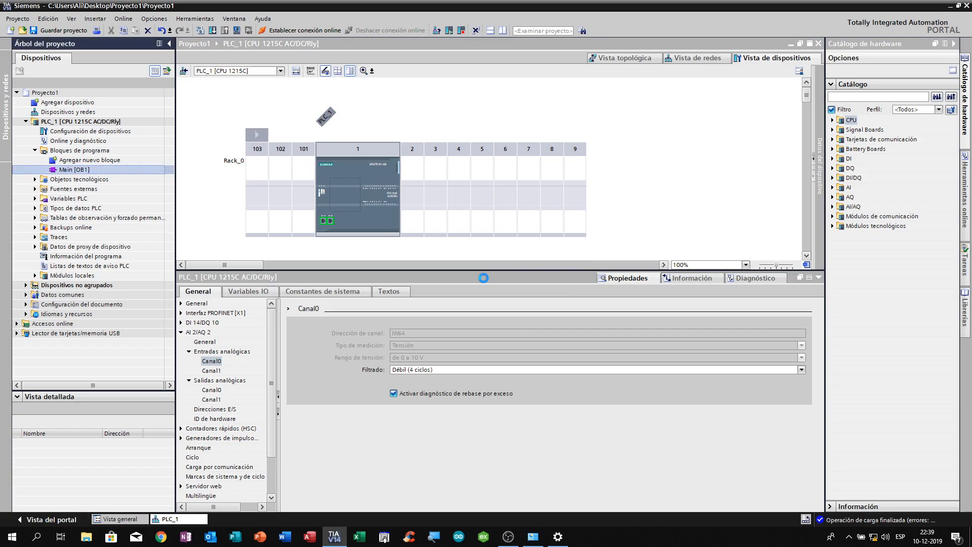
# Step: Add a Cyclic interrupt organization block in KOP language with a cycle time of 50 ms and open it
pyautogui.doubleClick(89, 160)
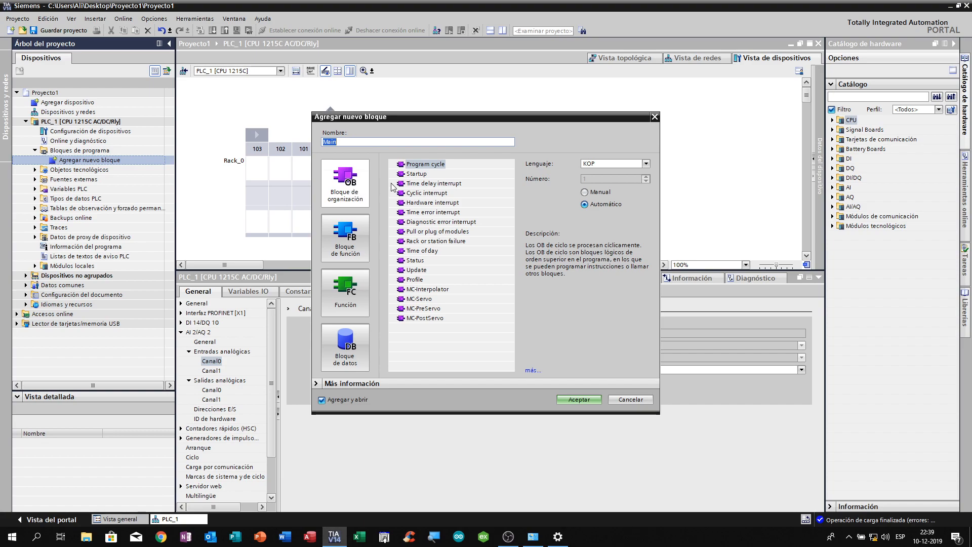
pyautogui.click(444, 193)
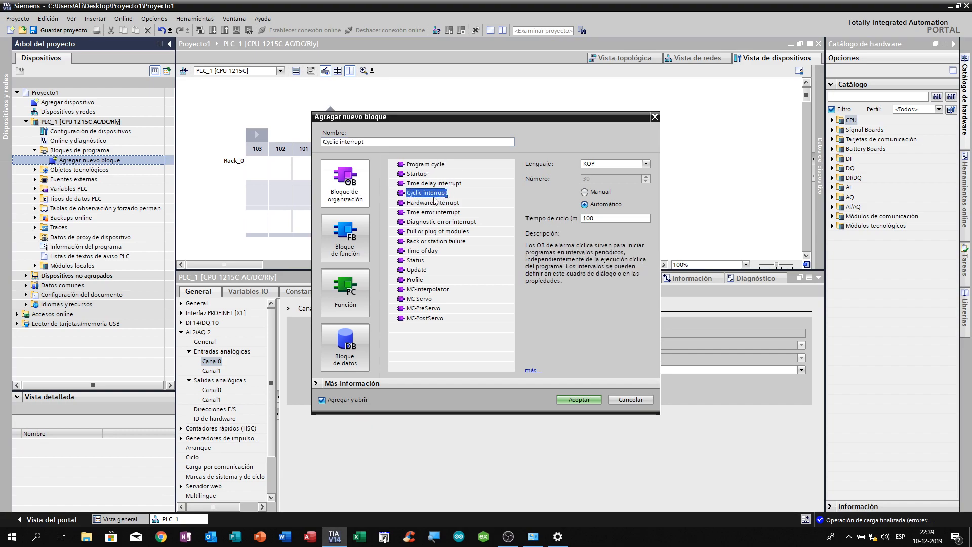
pyautogui.click(616, 221)
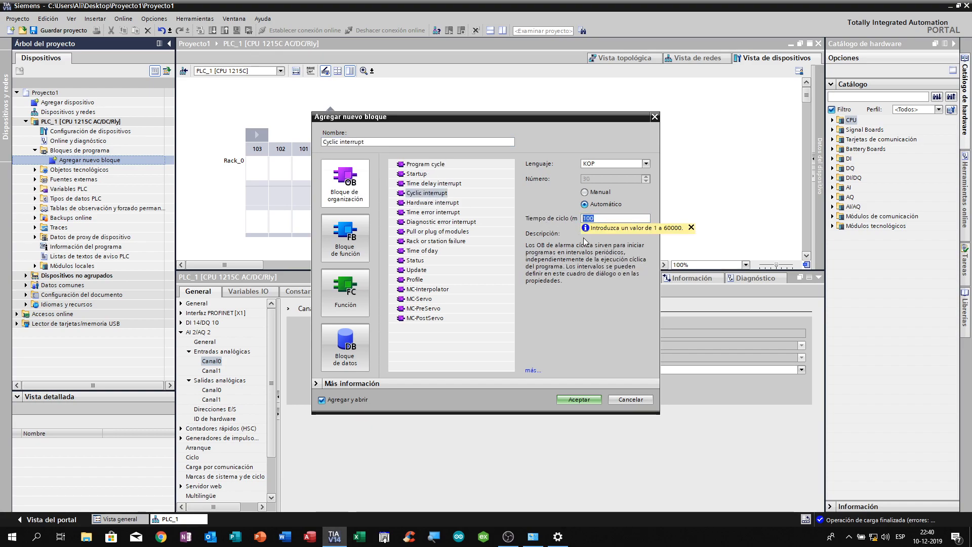
pyautogui.write('50')
pyautogui.click(573, 398)
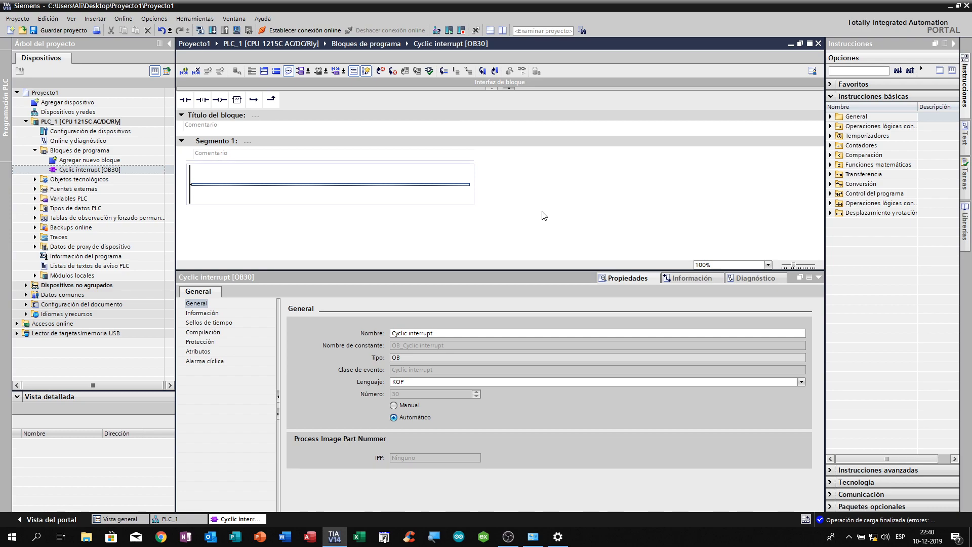
# Step: Insert a PID_Compact instruction on the Segment 1 rung with the individual instance data block PID_Compact_1
pyautogui.click(831, 97)
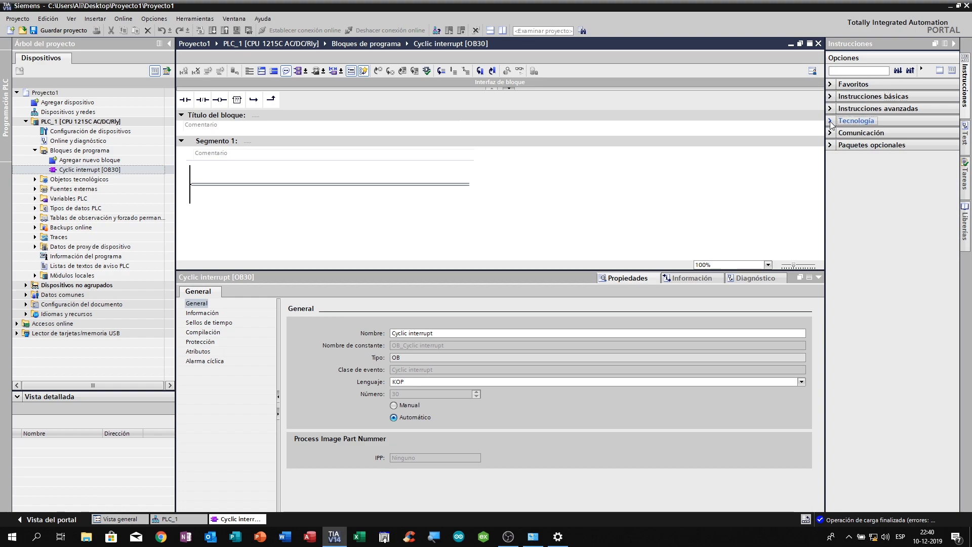
pyautogui.click(831, 121)
pyautogui.click(831, 151)
pyautogui.click(839, 160)
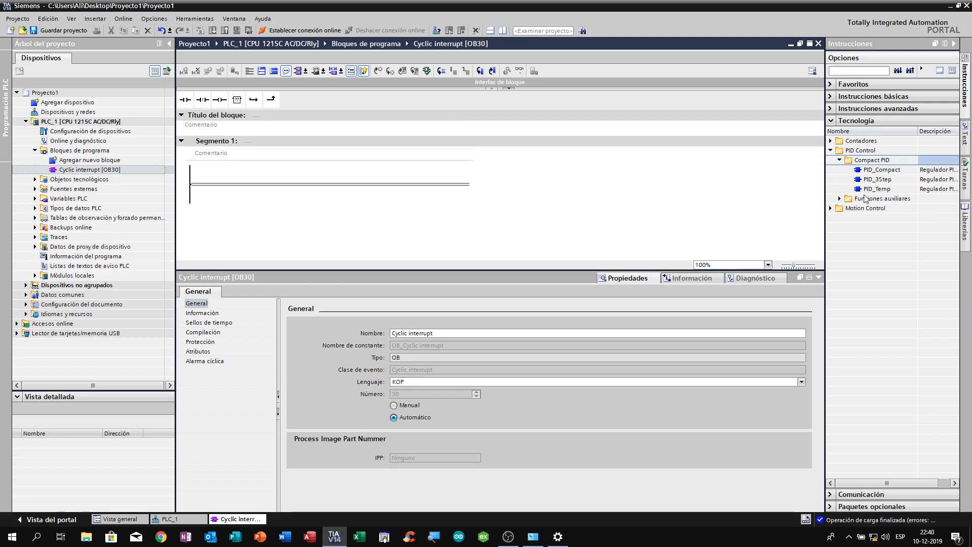
pyautogui.click(882, 170)
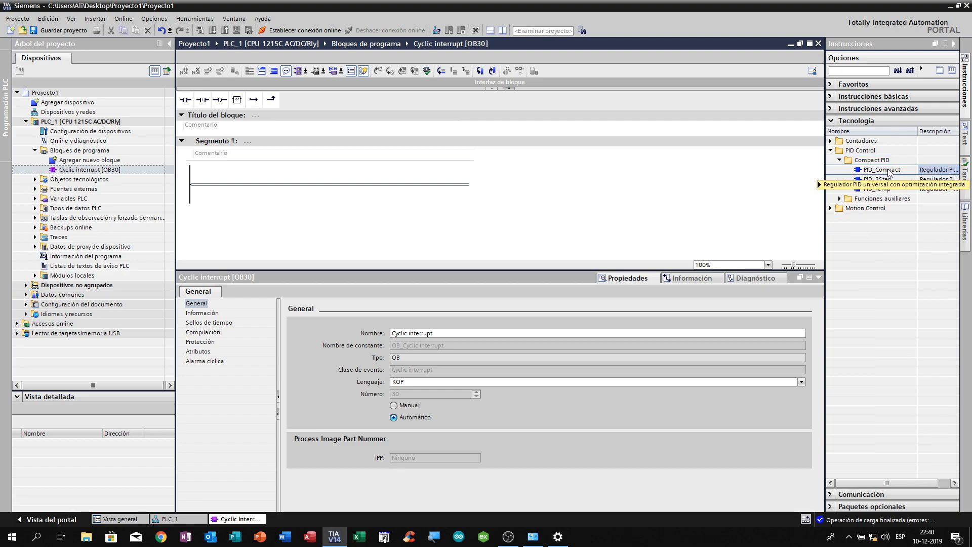
pyautogui.moveTo(892, 174); pyautogui.dragTo(331, 183)
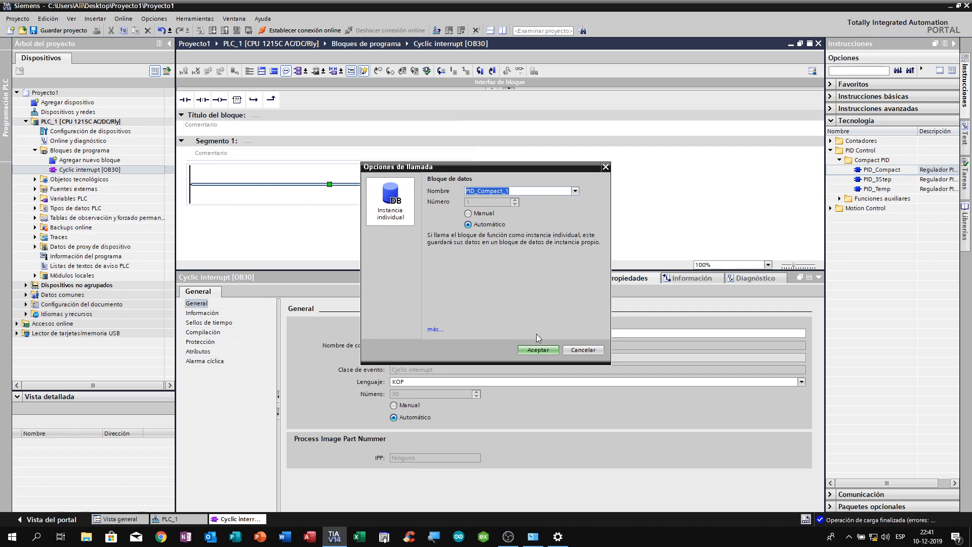
pyautogui.click(532, 350)
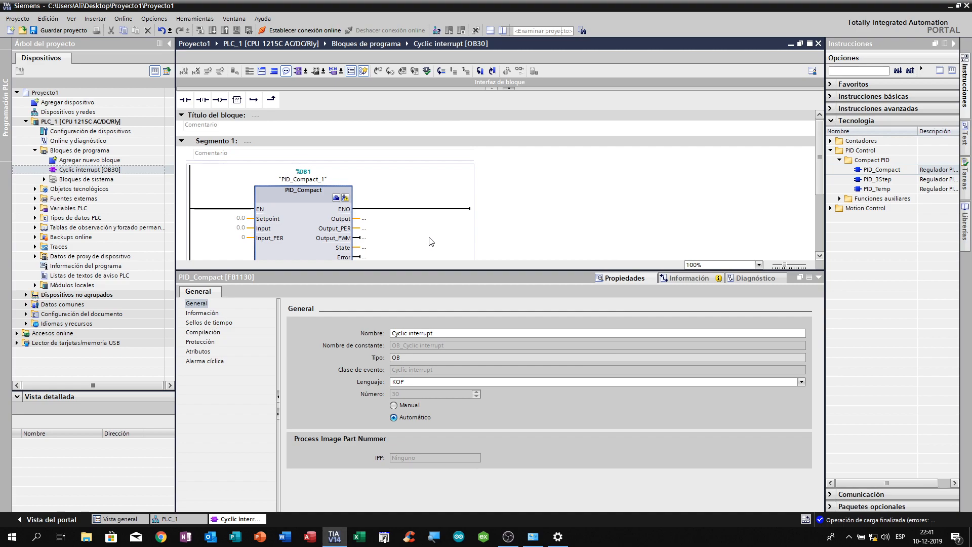
# Step: Set the Setpoint input of the PID_Compact block to 80.0
pyautogui.moveTo(400, 271); pyautogui.dragTo(389, 328)
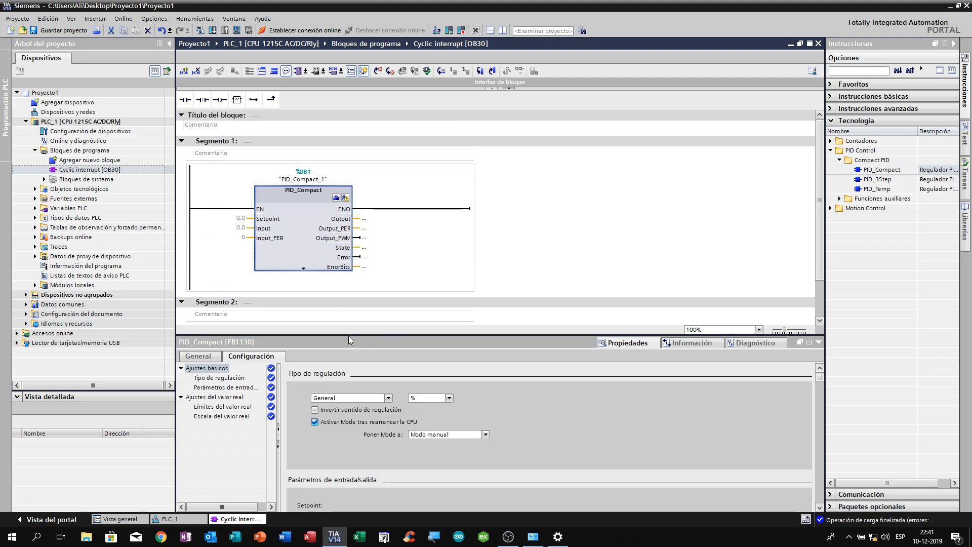
pyautogui.moveTo(348, 336); pyautogui.dragTo(348, 431)
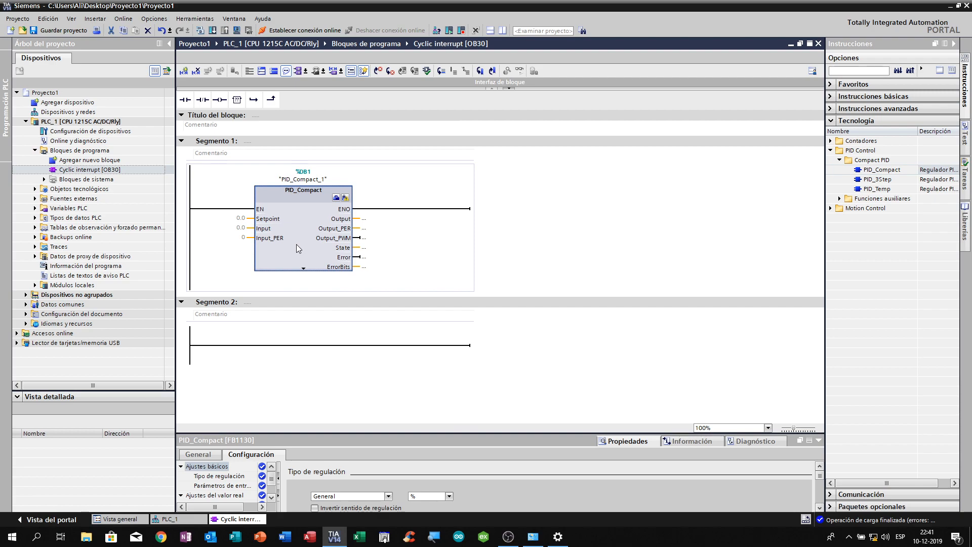
pyautogui.scroll(1, 306, 234)
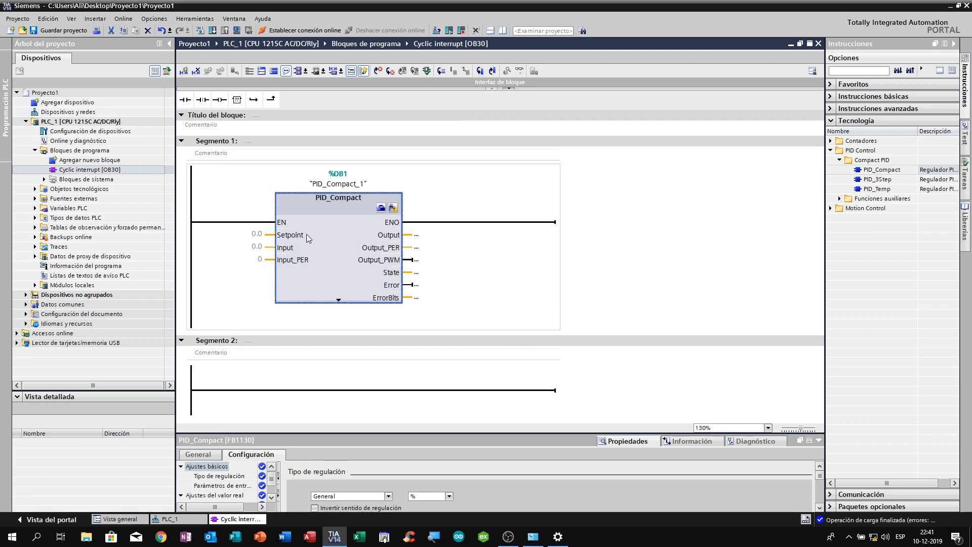
pyautogui.scroll(2, 306, 234)
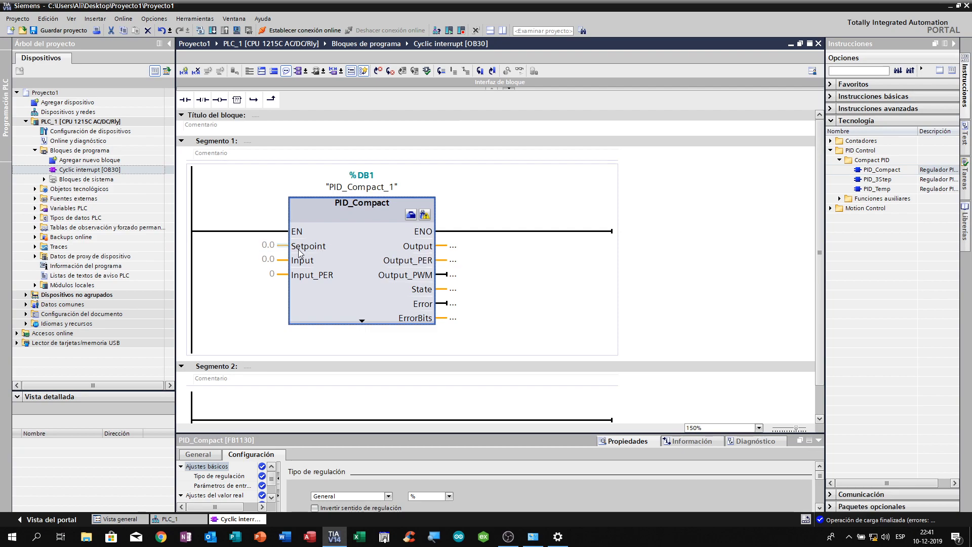
pyautogui.click(276, 246)
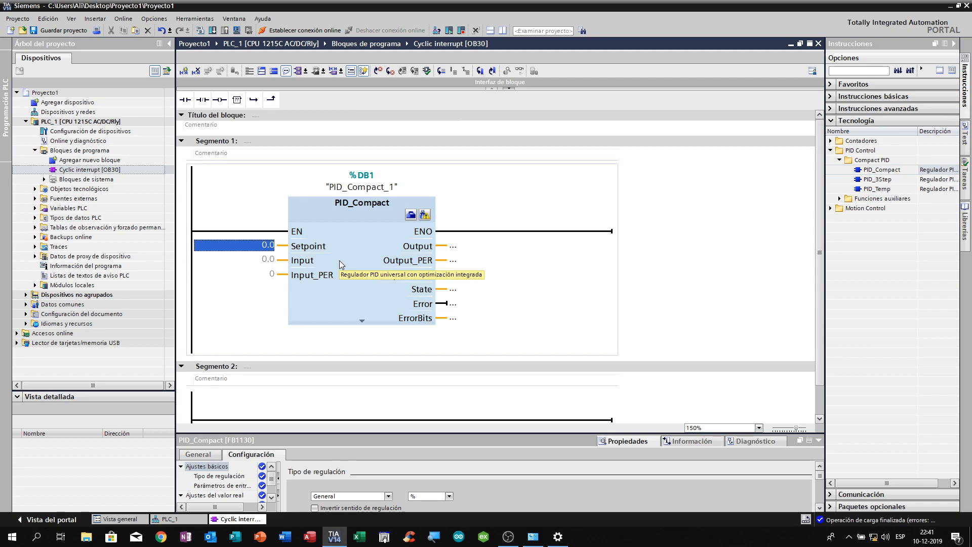
pyautogui.write('80')
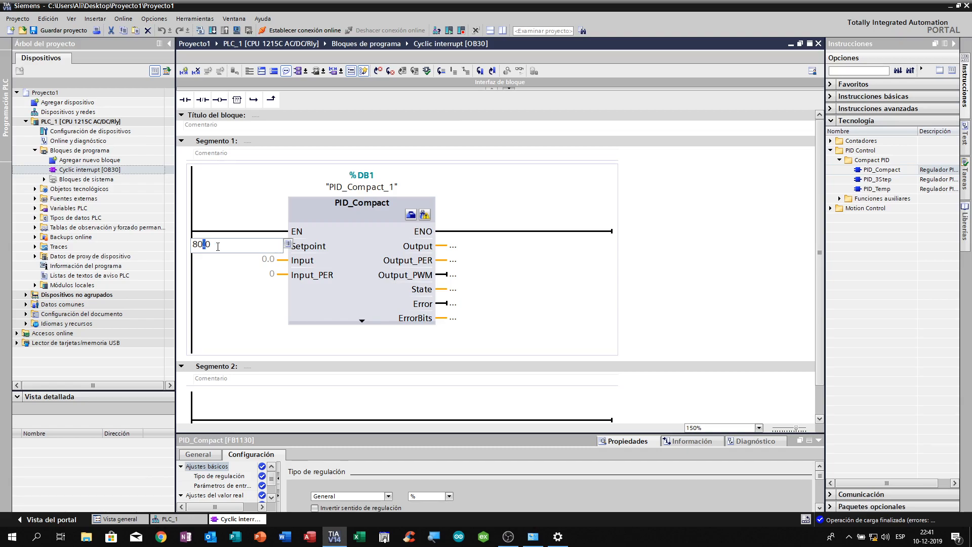
pyautogui.click(322, 314)
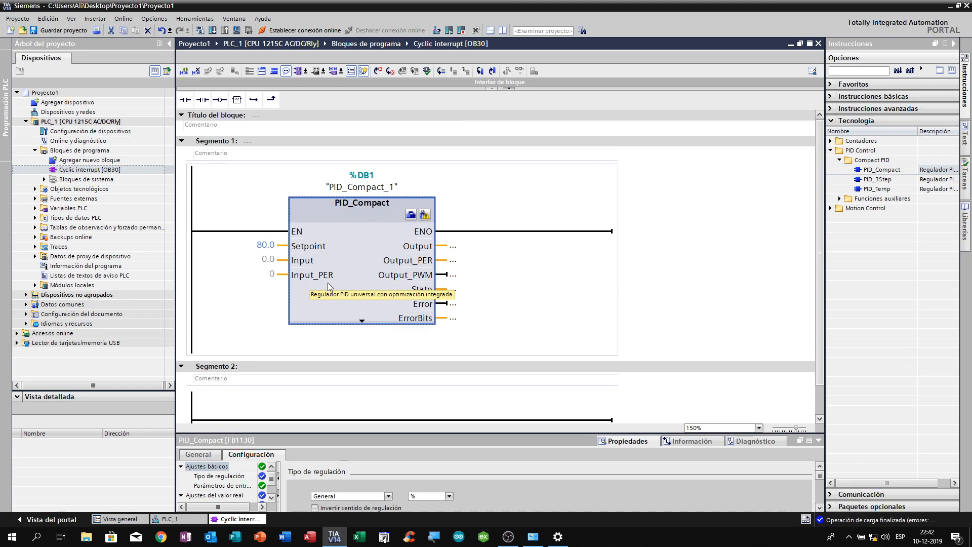
# Step: Assign IW64 to the Input_PER input and QW64 to the Output_PER output of the PID_Compact block
pyautogui.click(267, 274)
pyautogui.write('IW64')
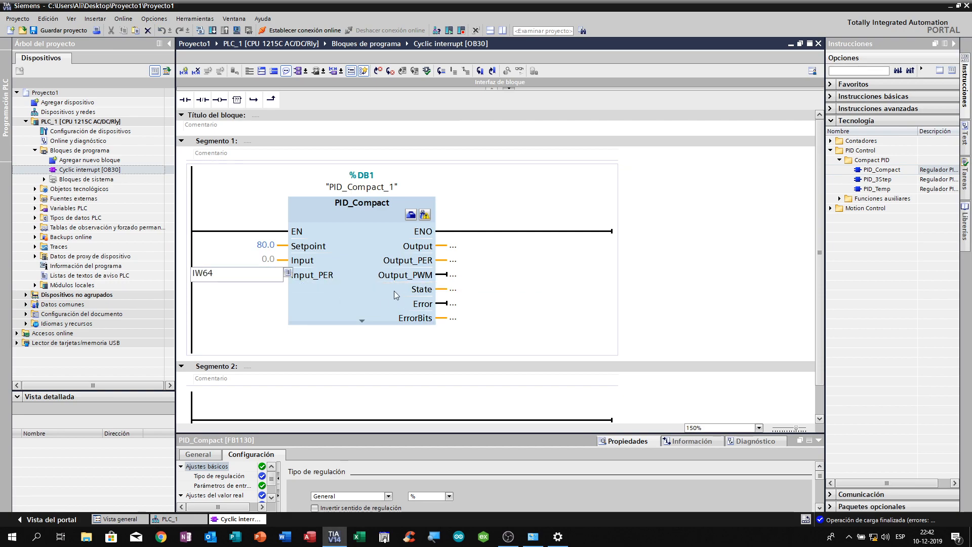
pyautogui.click(339, 292)
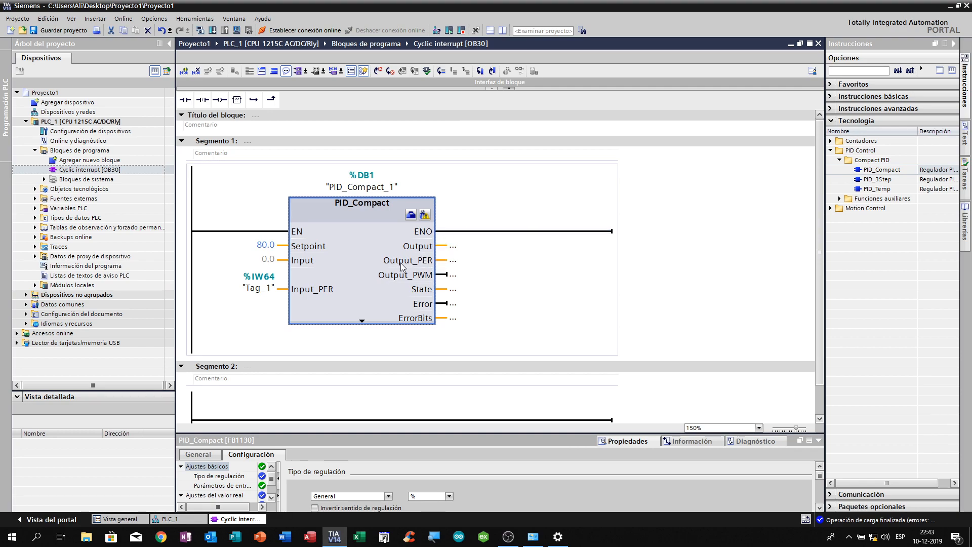
pyautogui.click(460, 265)
pyautogui.write('QW64')
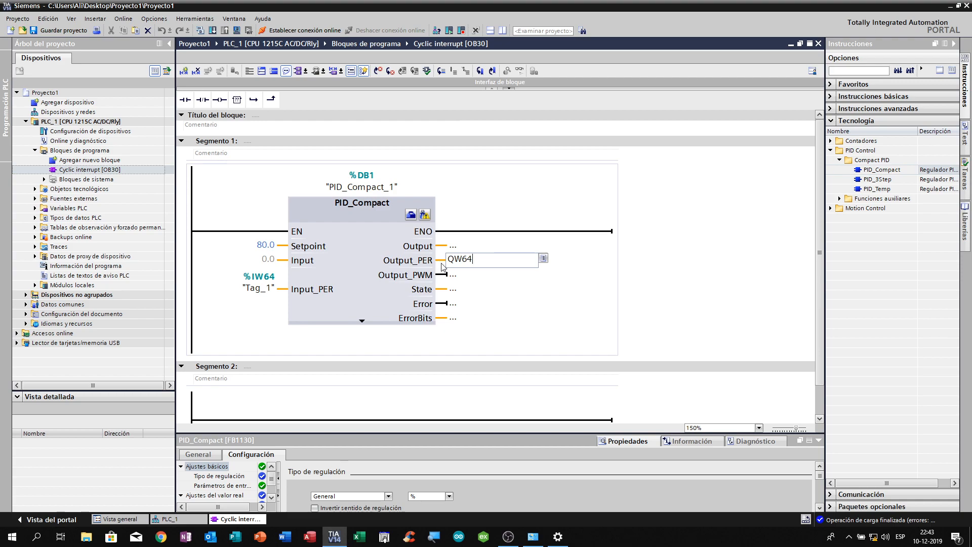
pyautogui.click(400, 268)
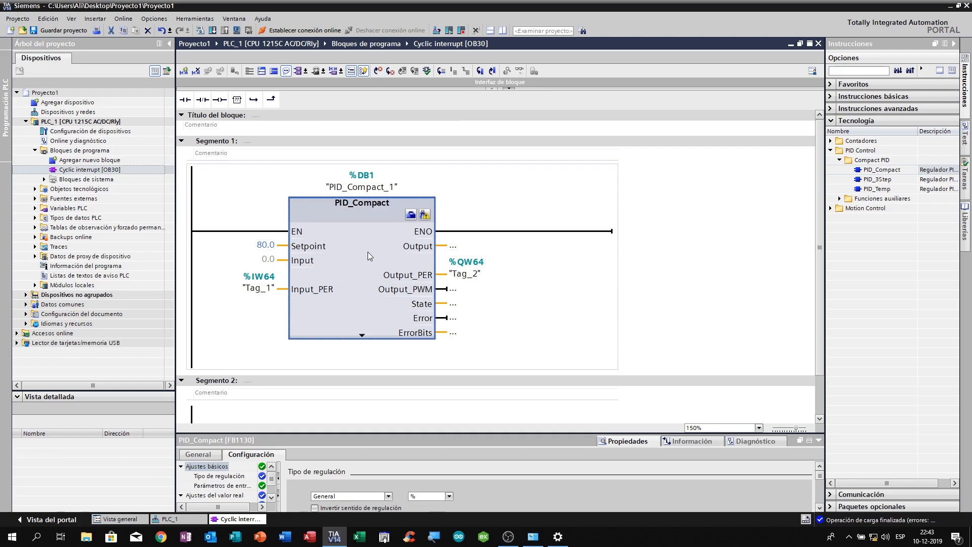
# Step: Open the PID_Compact configuration and set the regulation type to Temperatura with °C as the unit
pyautogui.click(411, 216)
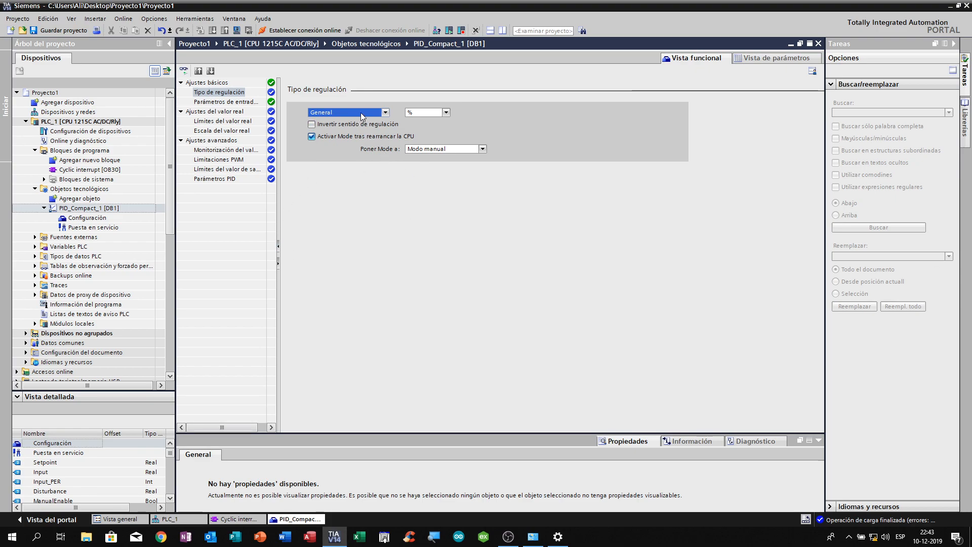
pyautogui.click(387, 114)
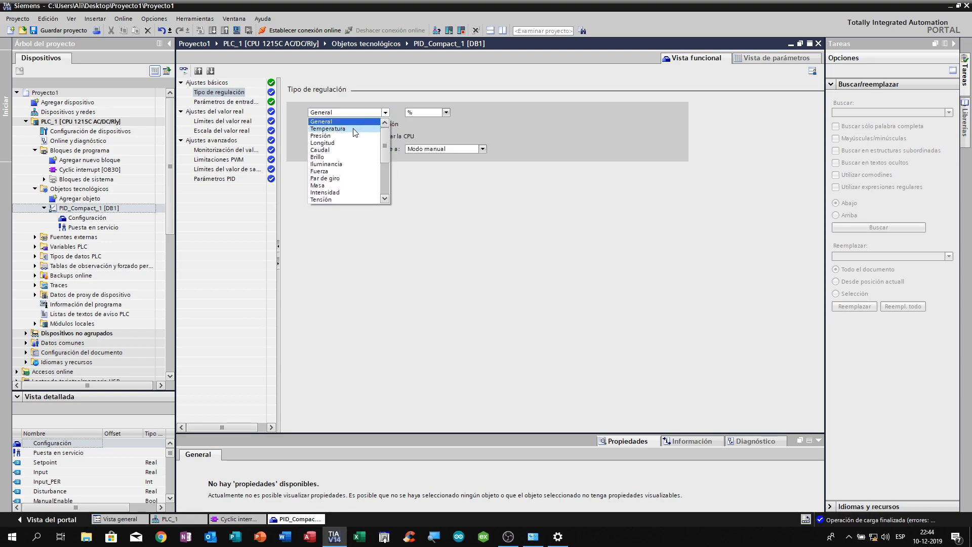
pyautogui.scroll(-3, 343, 188)
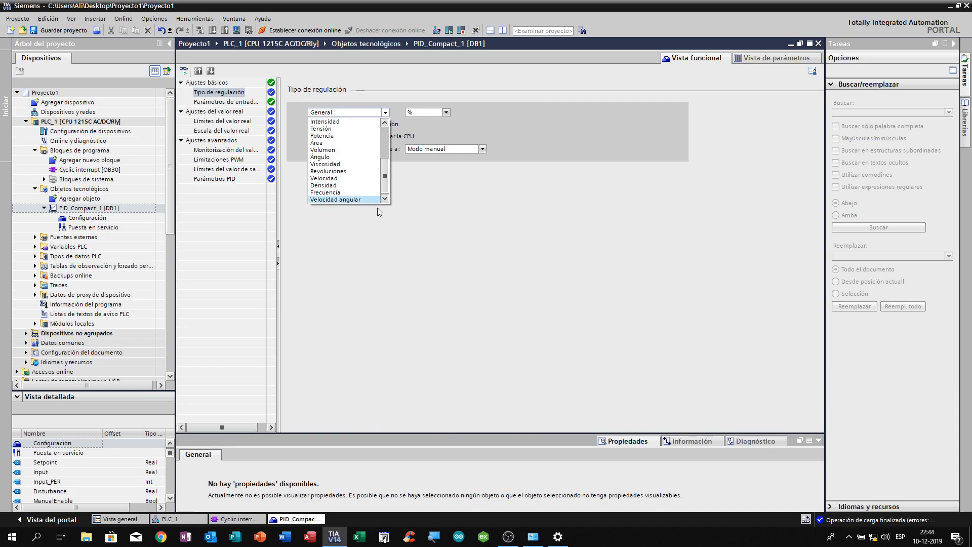
pyautogui.scroll(3, 338, 148)
pyautogui.click(344, 129)
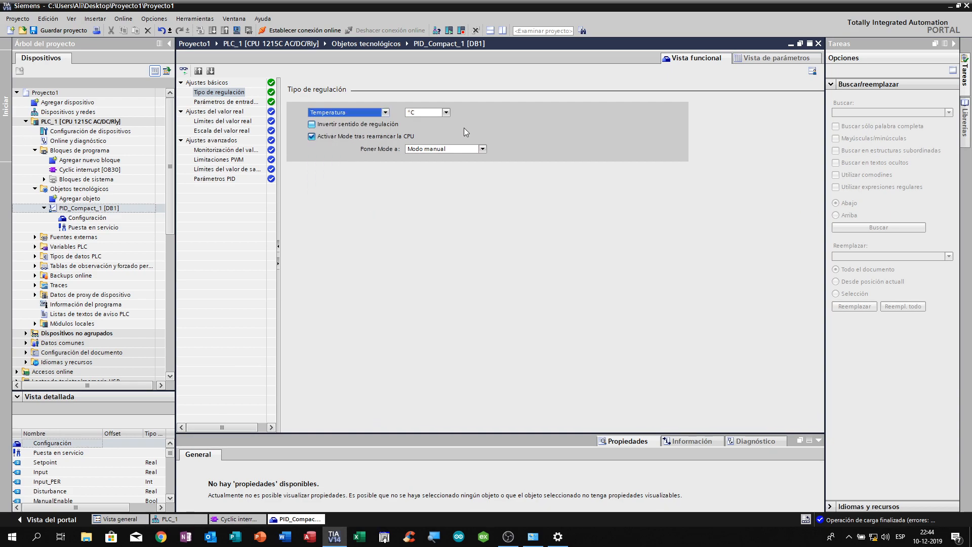
pyautogui.click(446, 112)
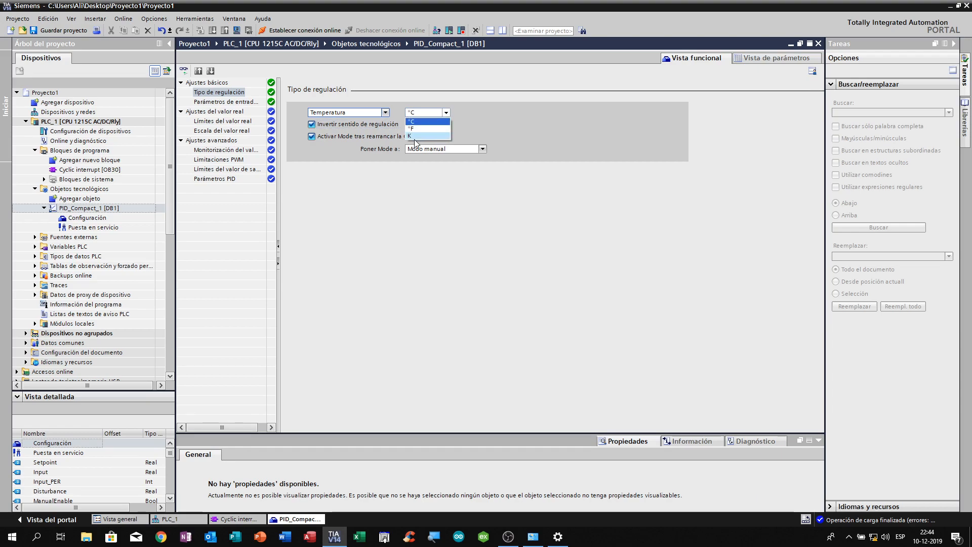
pyautogui.click(425, 122)
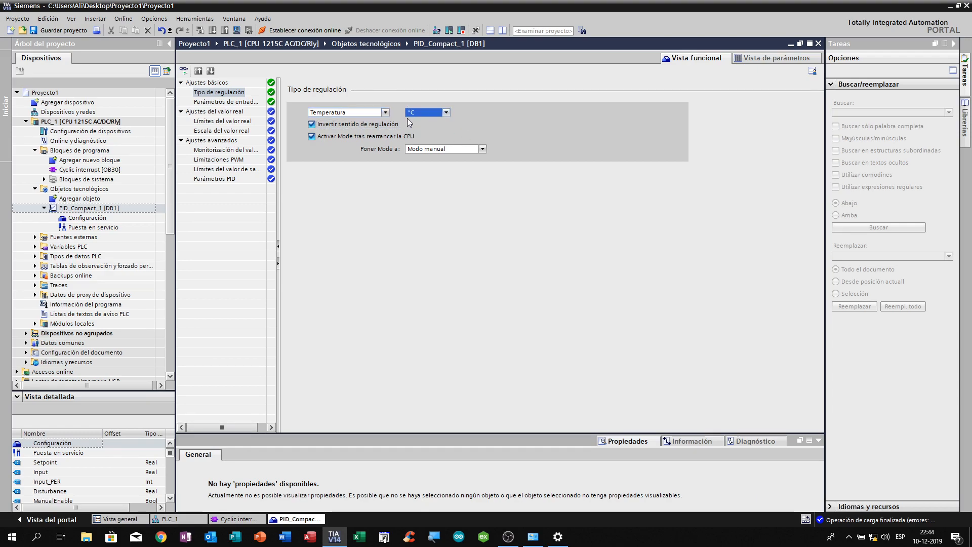
# Step: Turn off the inverted regulation direction and set the mode after CPU restart to Modo automático
pyautogui.click(392, 125)
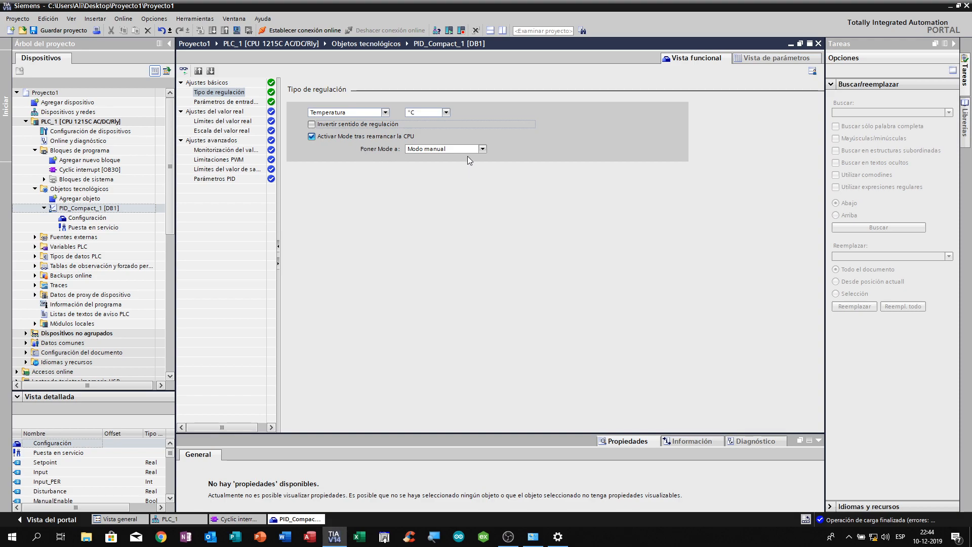
pyautogui.click(483, 150)
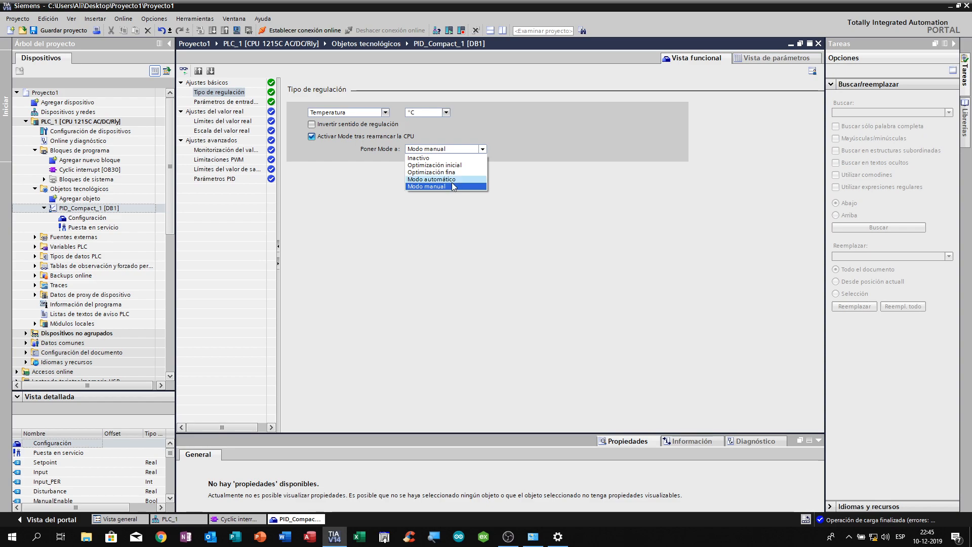
pyautogui.click(454, 180)
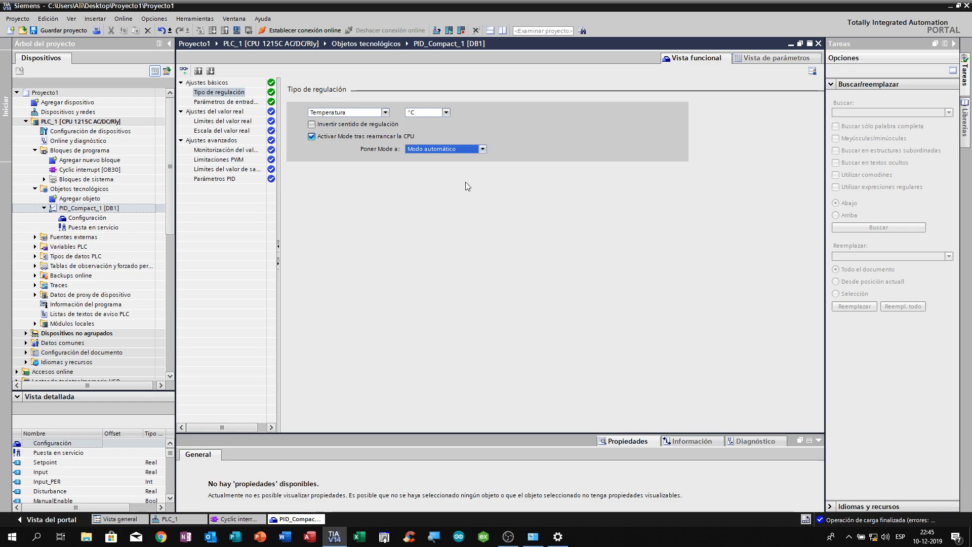
# Step: Select Output_PER (analógica) as the controller output in the PID's input/output parameters
pyautogui.click(225, 102)
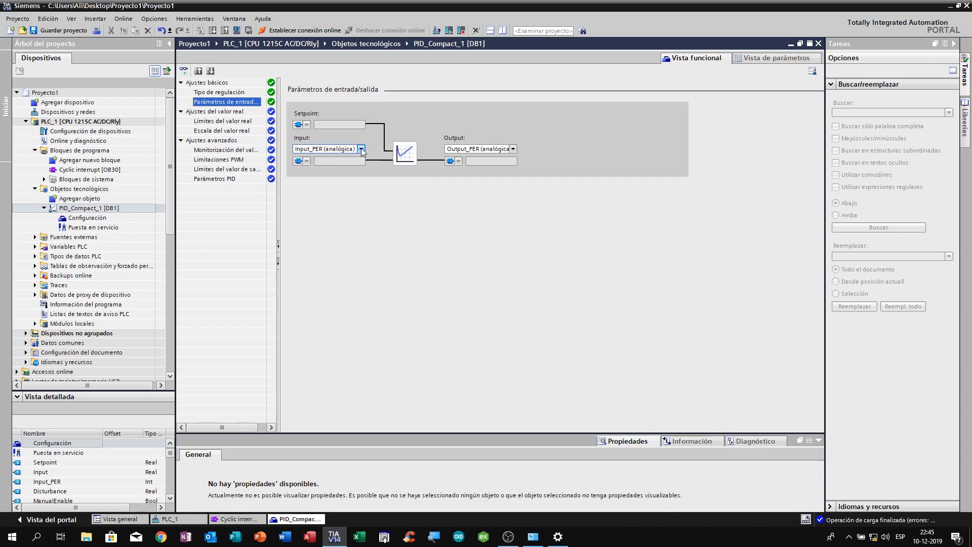
pyautogui.click(471, 149)
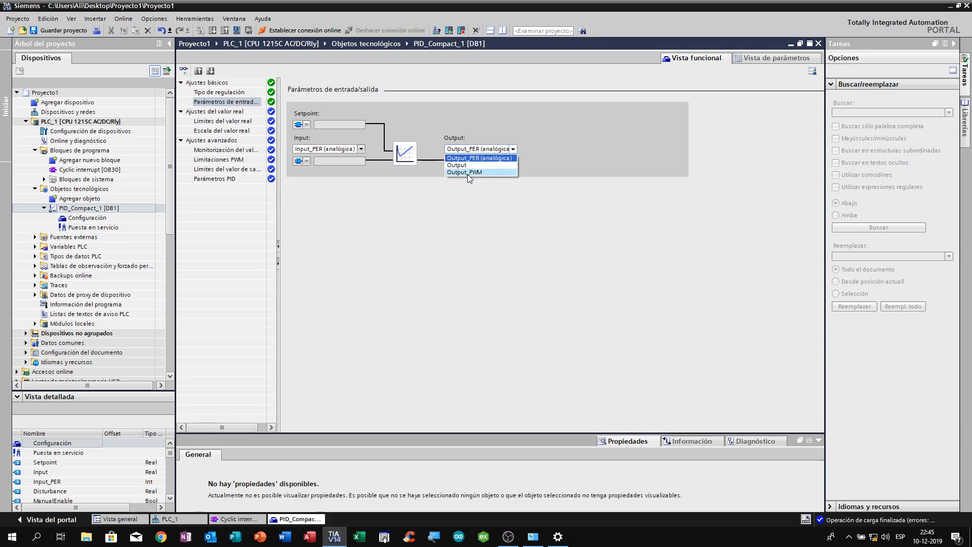
pyautogui.click(513, 149)
pyautogui.click(497, 156)
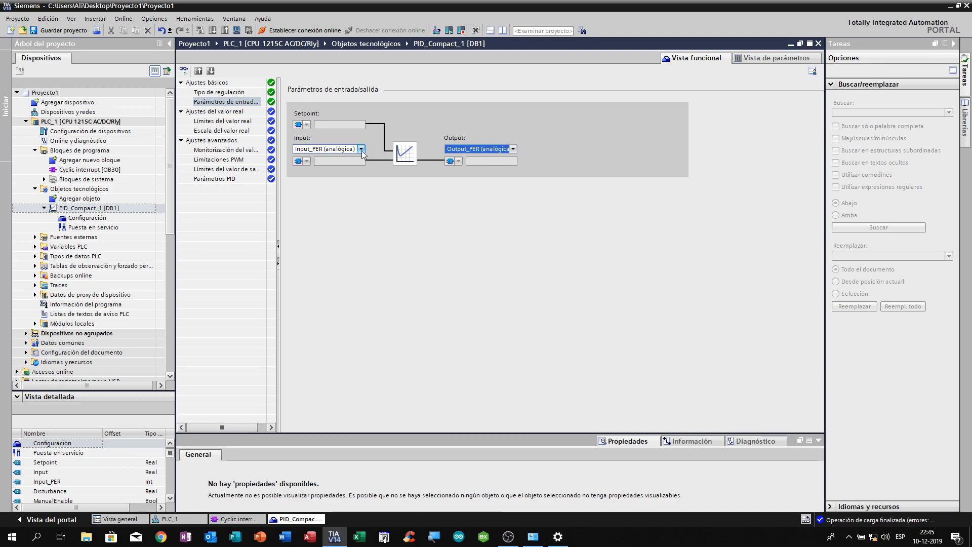
# Step: Set the upper limit of the PID's actual value (Límite superior del valor real) to 150.0 °C
pyautogui.click(229, 121)
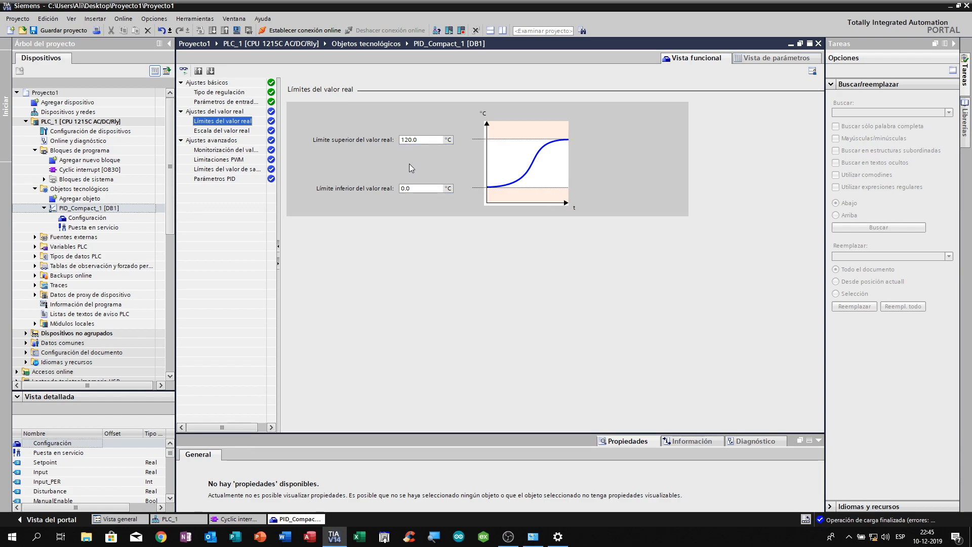
pyautogui.click(410, 140)
pyautogui.moveTo(405, 140); pyautogui.dragTo(411, 142)
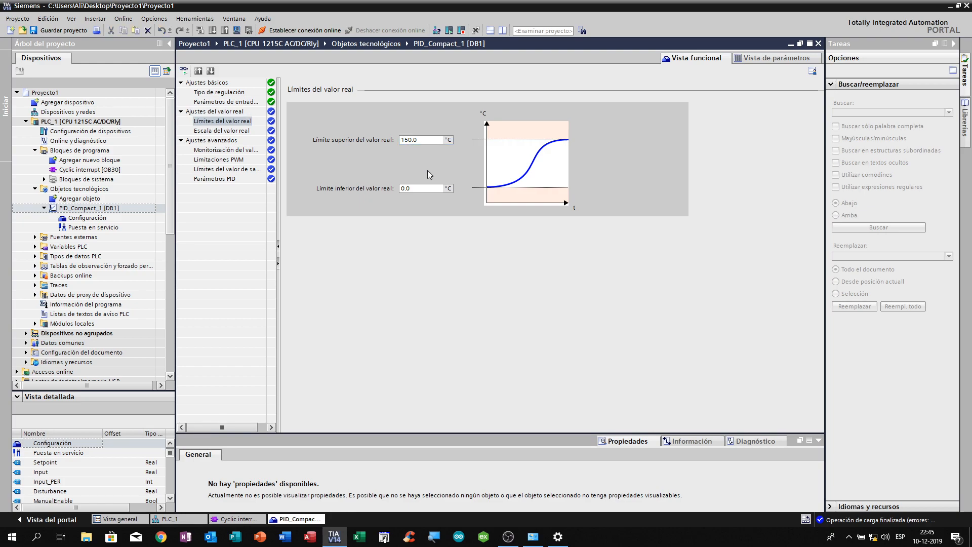
# Step: Set the scaled upper actual value of Input_PER to 150.0 °C in the actual value scaling
pyautogui.click(254, 132)
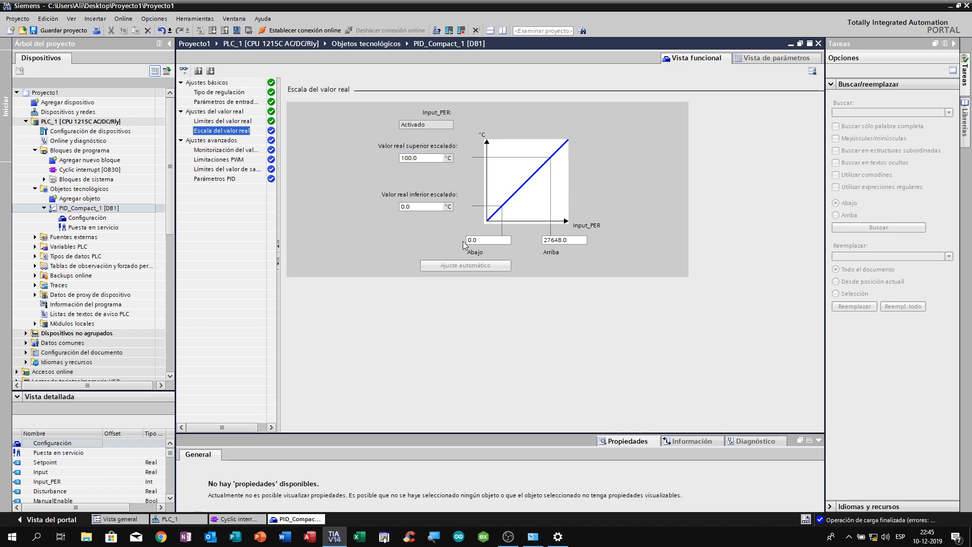
pyautogui.click(569, 241)
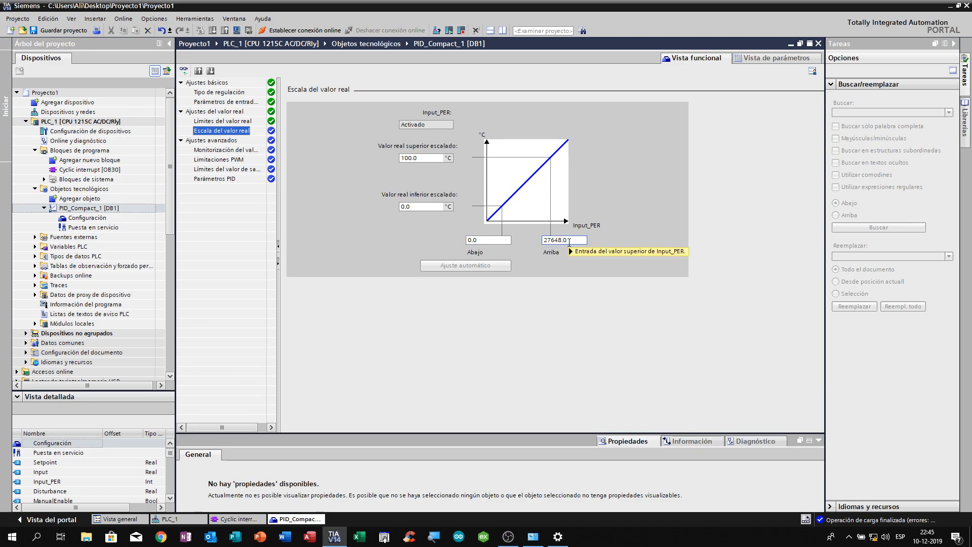
pyautogui.click(411, 207)
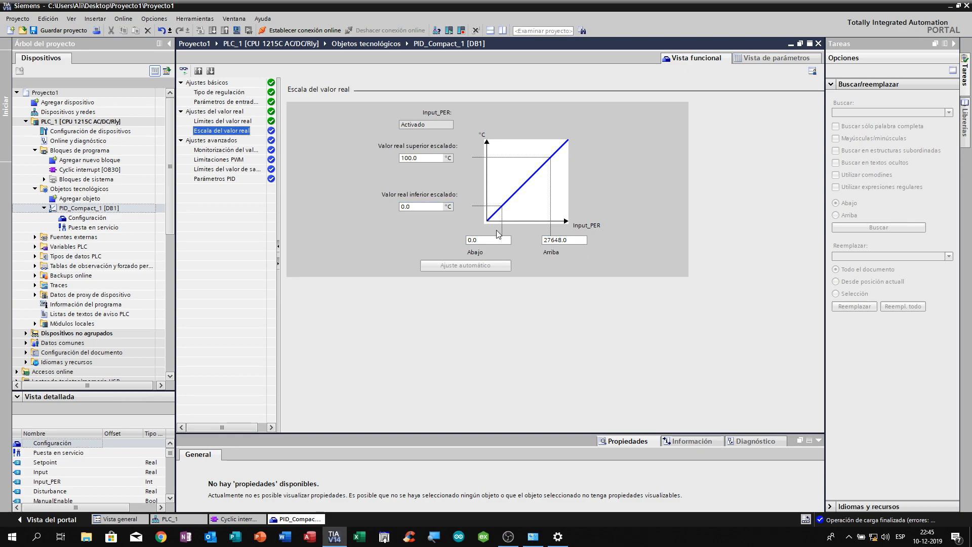
pyautogui.click(404, 158)
pyautogui.press('Delete')
pyautogui.write('5')
pyautogui.press('Return')
pyautogui.click(420, 208)
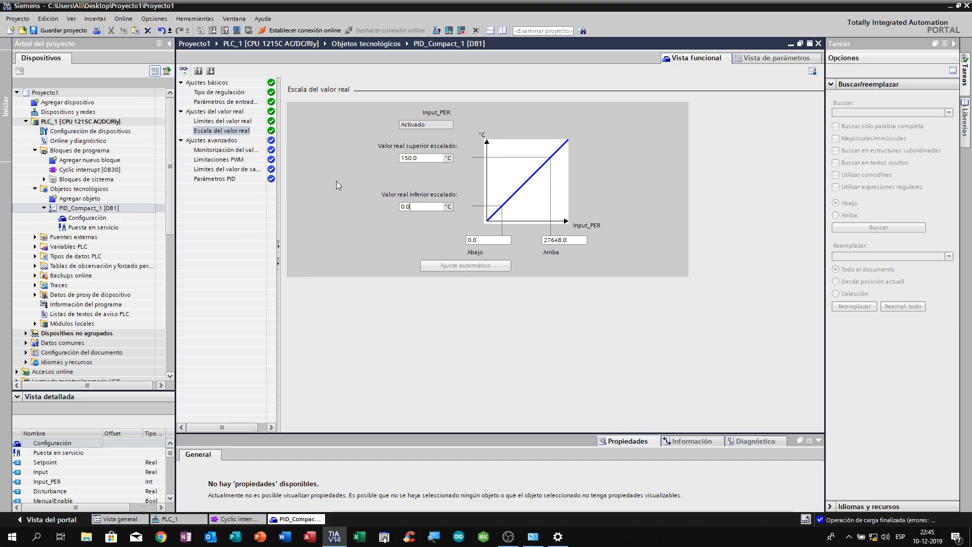
pyautogui.click(221, 130)
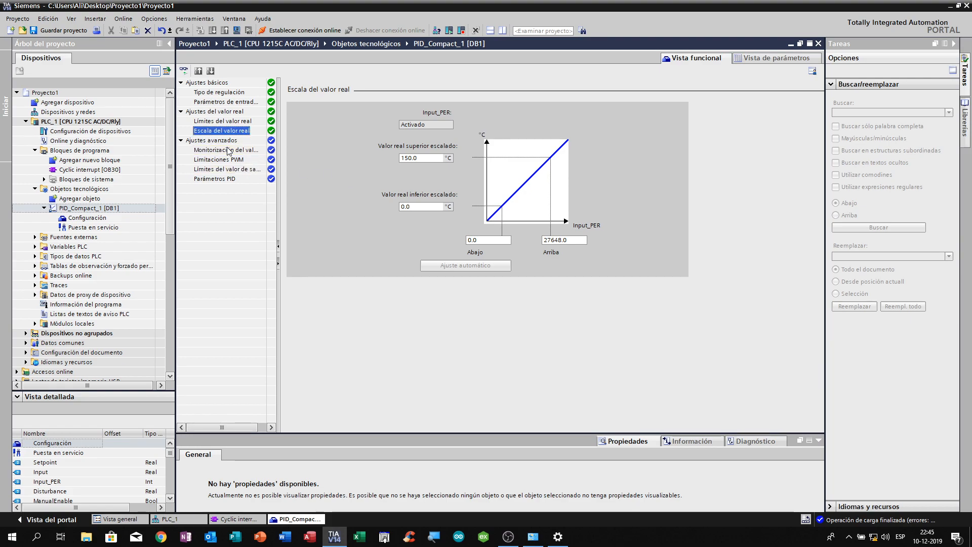
# Step: Examine the advanced settings for actual value monitoring, PWM limitations, output limits and PID parameters, and close the configuration
pyautogui.click(229, 150)
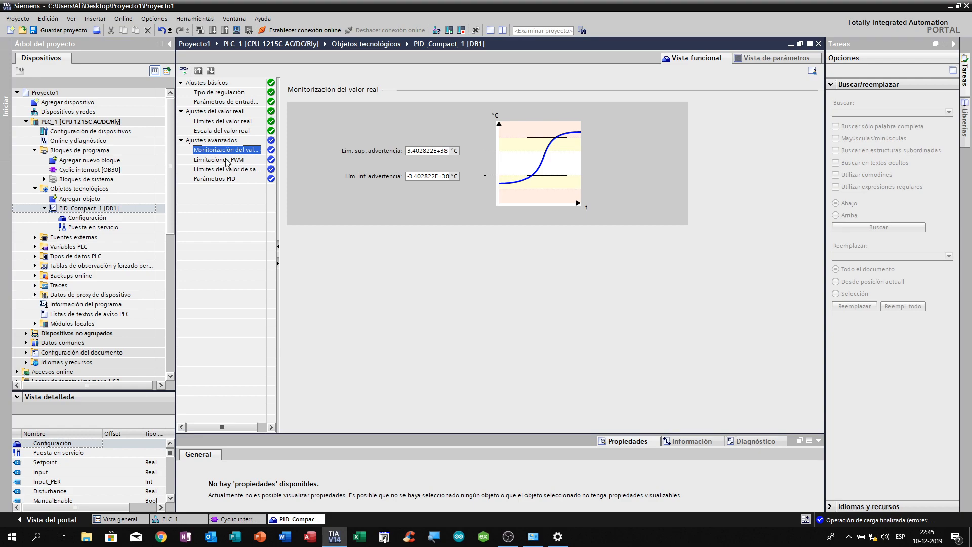
pyautogui.click(226, 160)
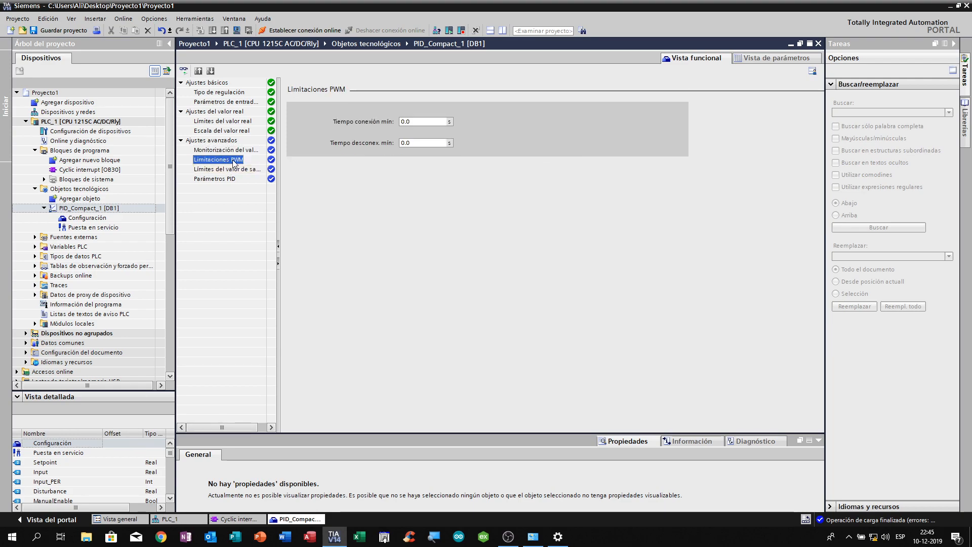
pyautogui.click(234, 169)
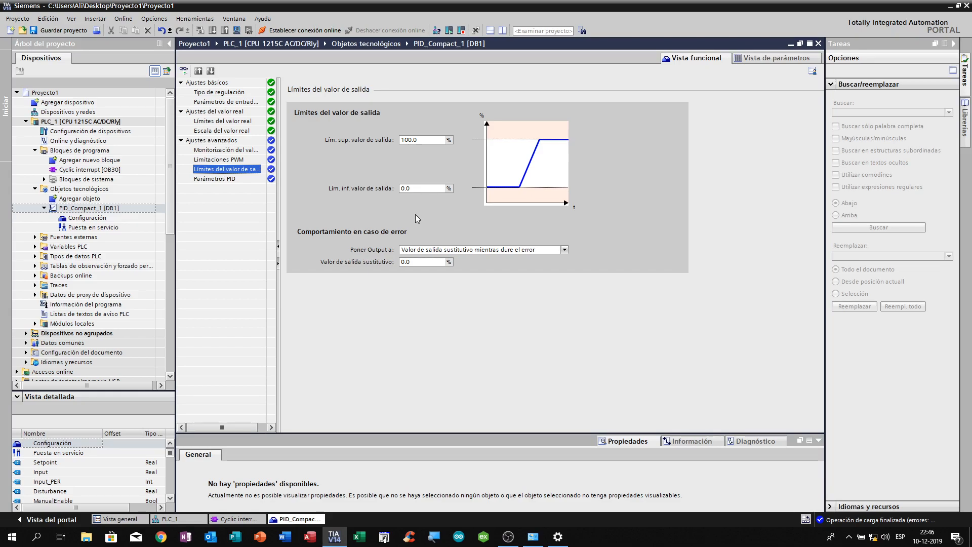
pyautogui.click(405, 189)
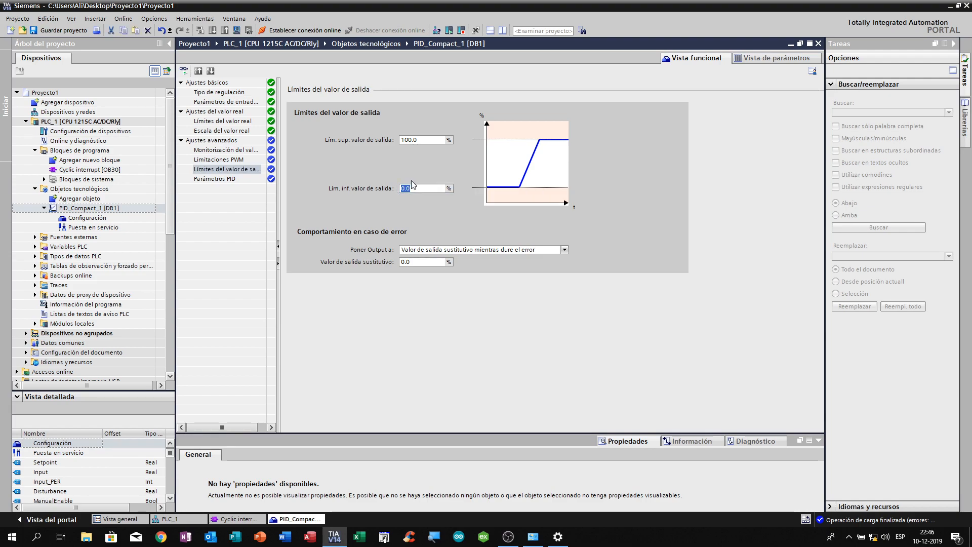
pyautogui.click(221, 181)
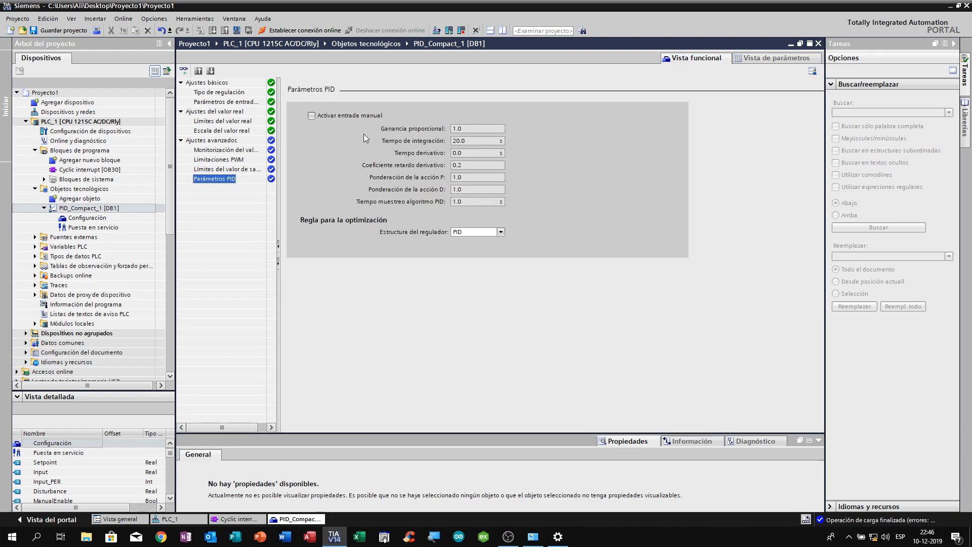
pyautogui.click(311, 116)
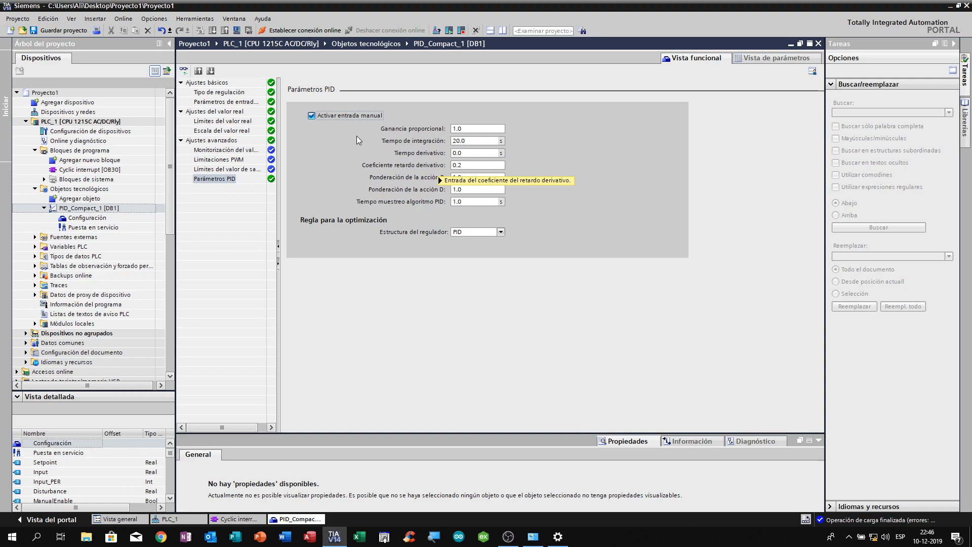
pyautogui.click(312, 116)
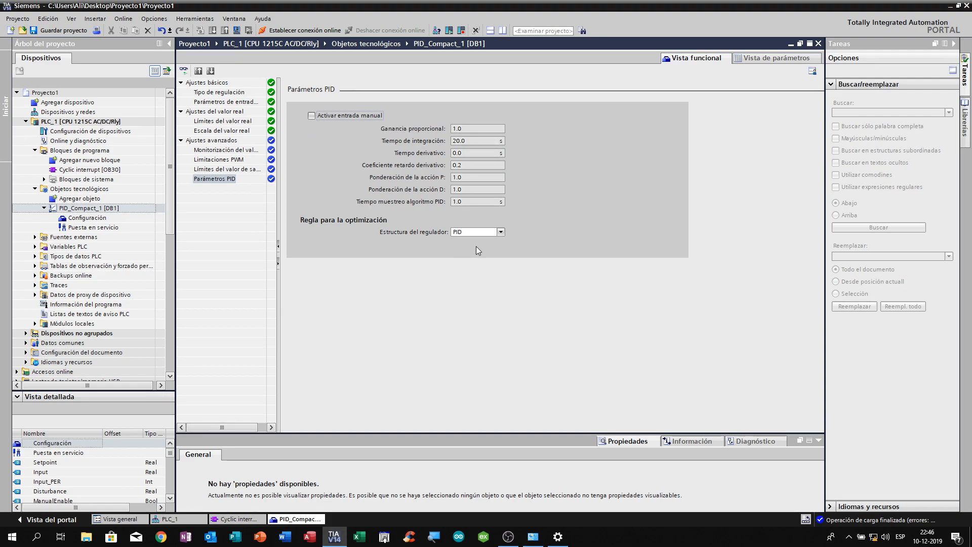
pyautogui.click(501, 232)
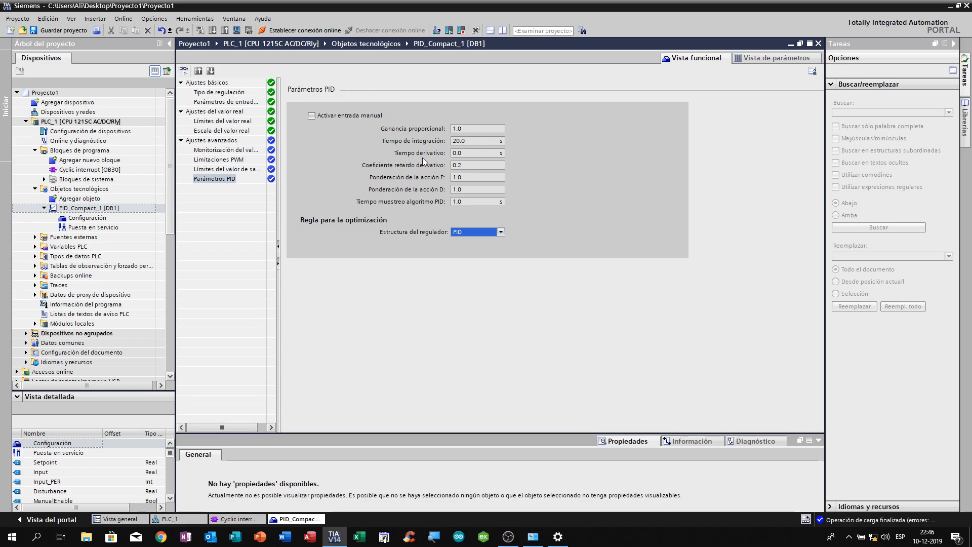
pyautogui.click(819, 44)
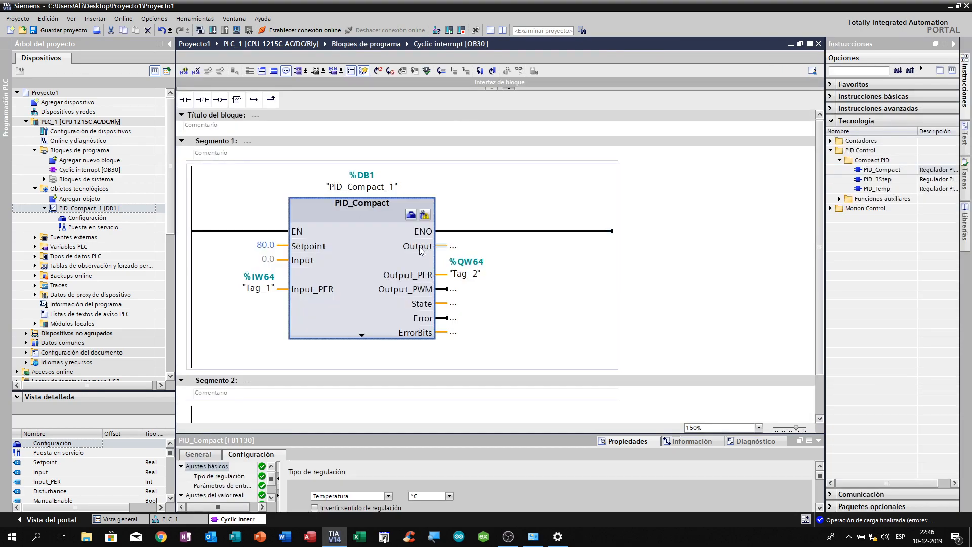
# Step: Load the program into PLC_1 at 192.168.0.1, continuing without synchronization and choosing Parar todos to stop the modules
pyautogui.click(210, 33)
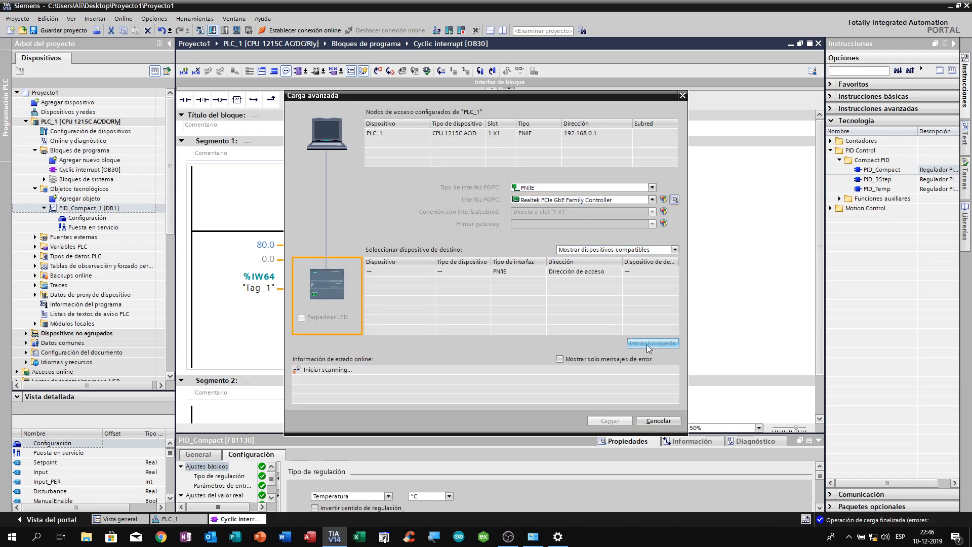
pyautogui.click(649, 344)
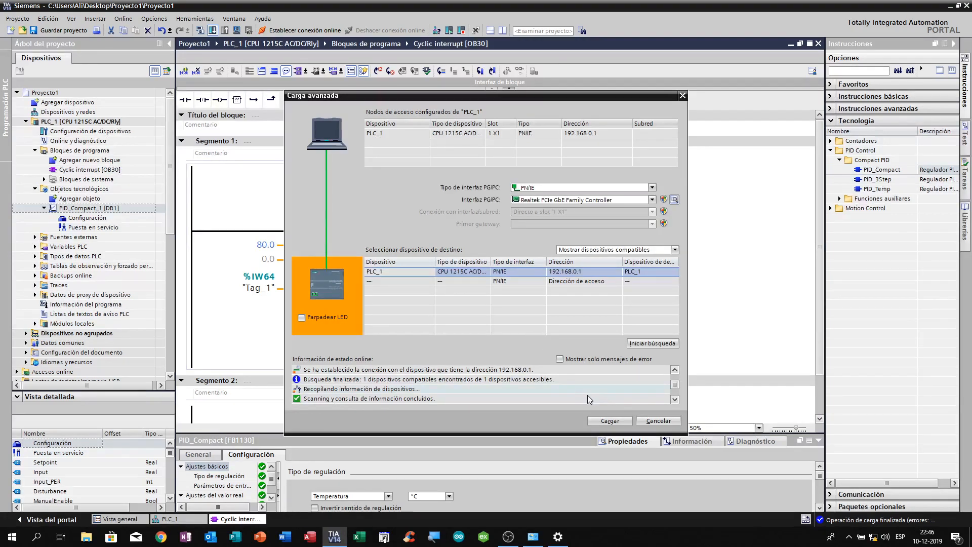
pyautogui.click(600, 420)
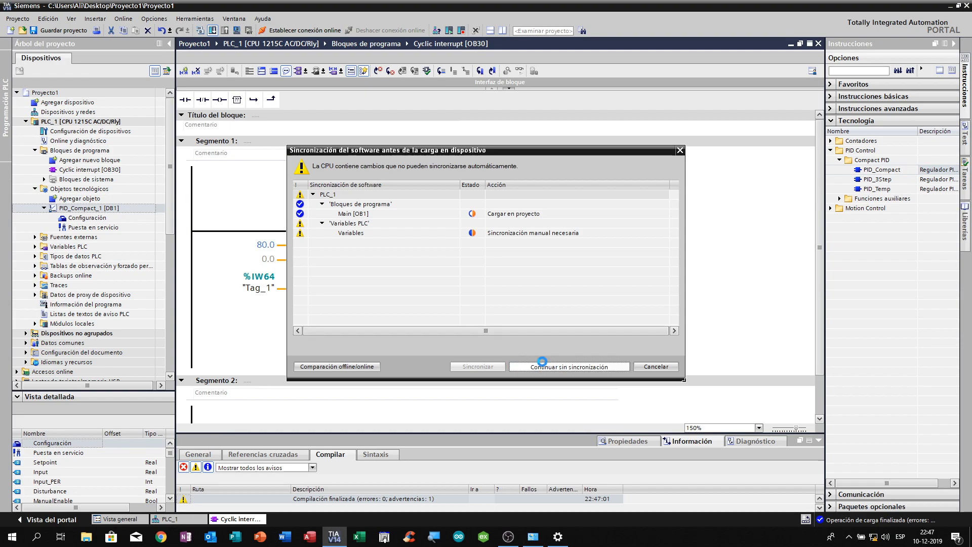
pyautogui.click(543, 366)
pyautogui.click(665, 213)
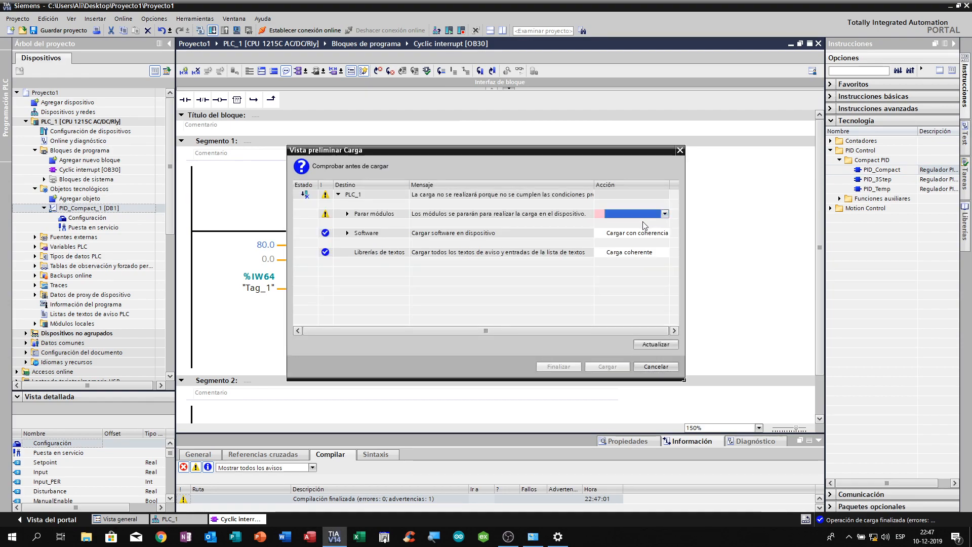
pyautogui.click(628, 232)
pyautogui.click(608, 367)
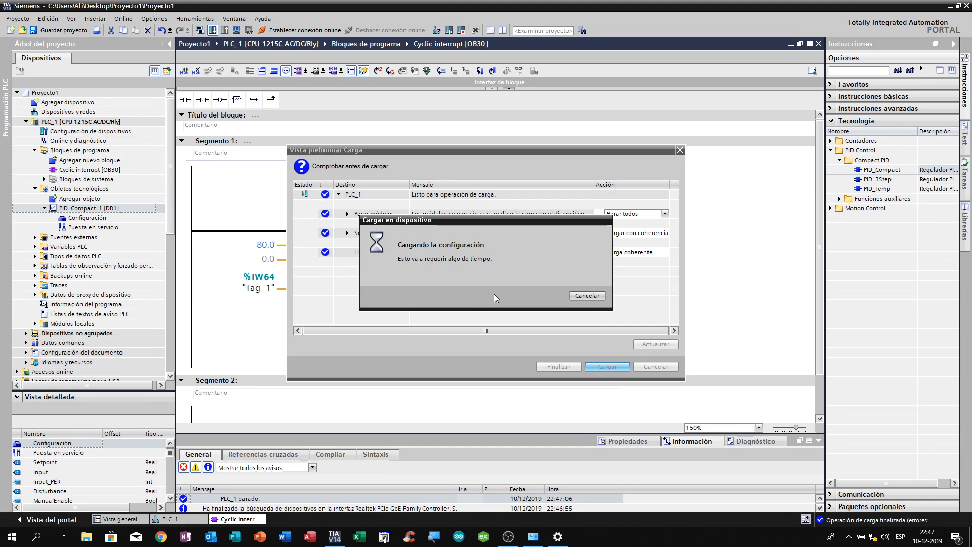
pyautogui.click(569, 366)
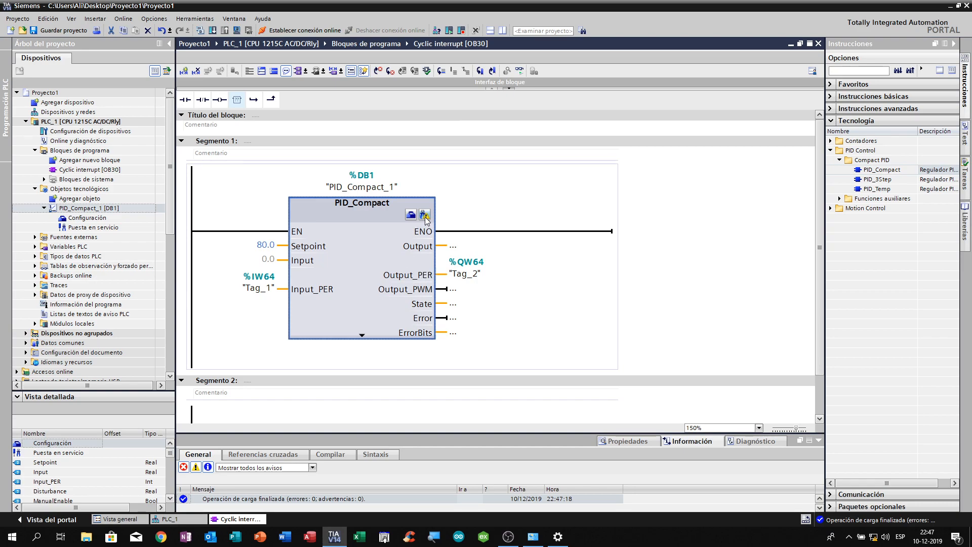
# Step: Open the commissioning view of PID_Compact and start the measurement with a sampling time of 0.3 s
pyautogui.click(425, 216)
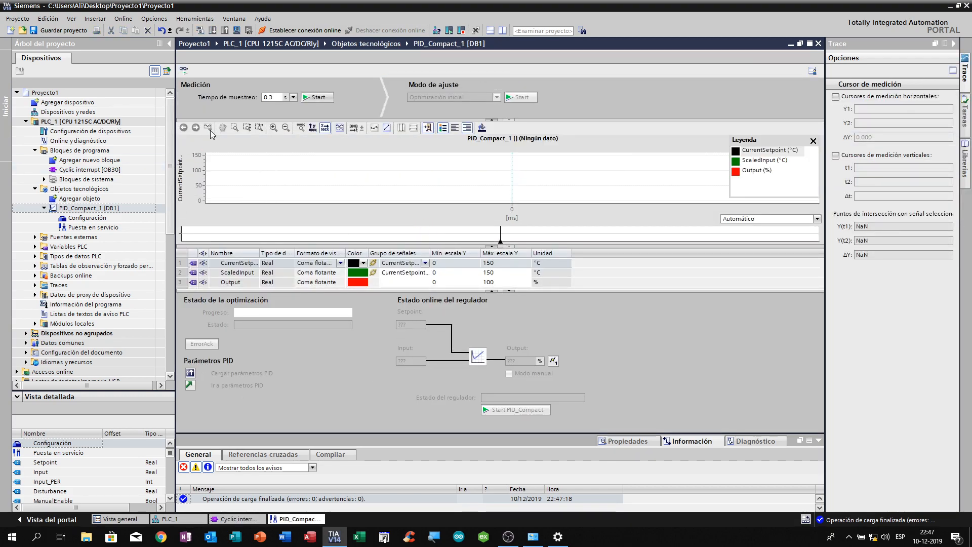
pyautogui.click(293, 97)
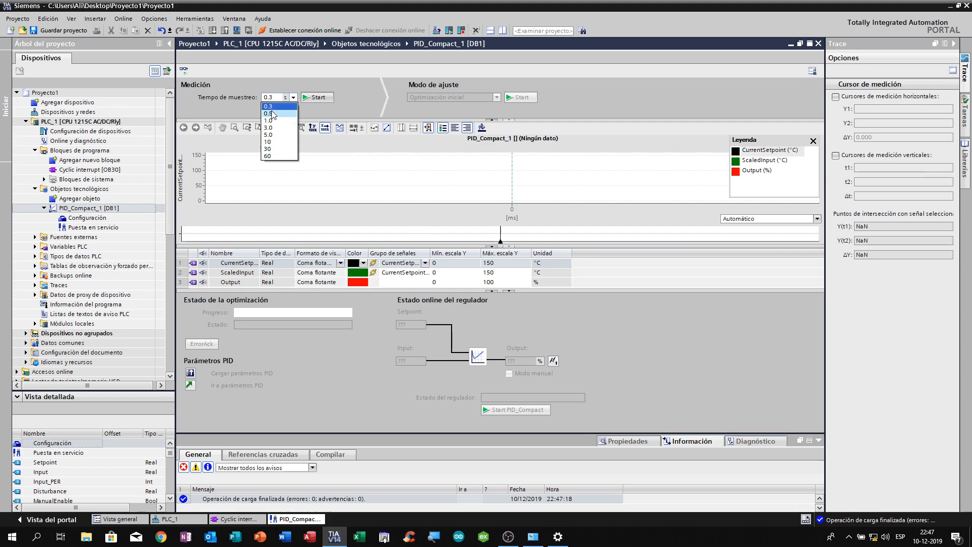
pyautogui.click(315, 111)
pyautogui.click(318, 97)
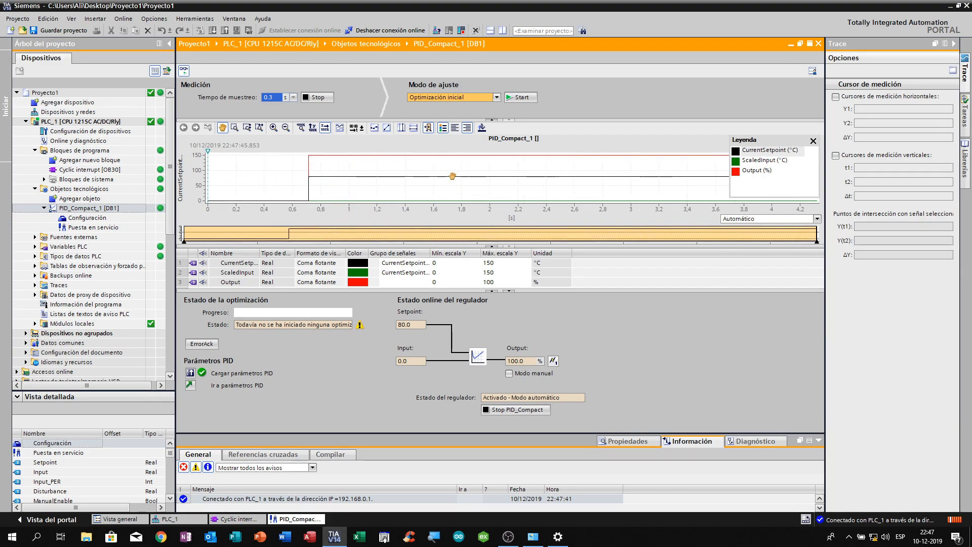
# Step: Examine the trend of setpoint, scaled input and output, and the controller's online setpoint and input values
pyautogui.moveTo(340, 247); pyautogui.dragTo(337, 284)
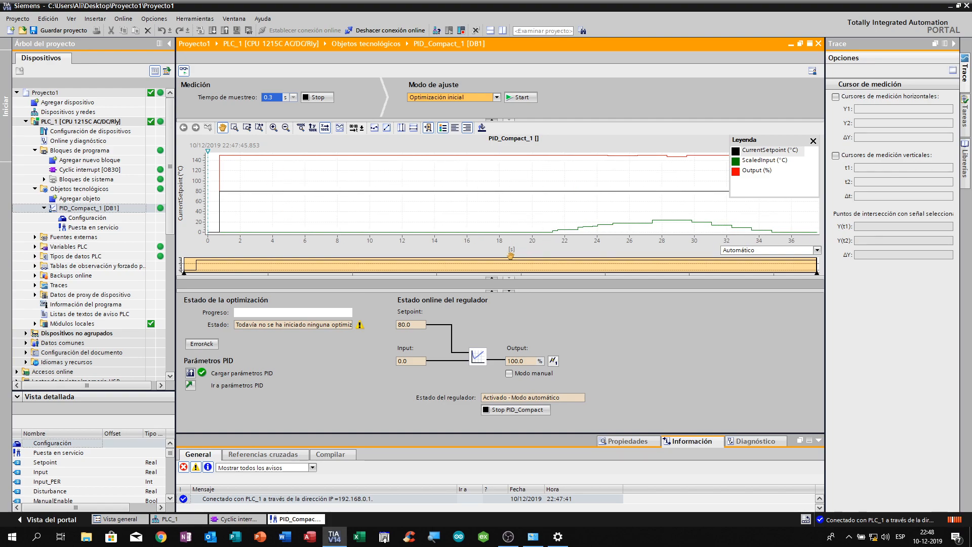
pyautogui.moveTo(430, 277); pyautogui.dragTo(433, 246)
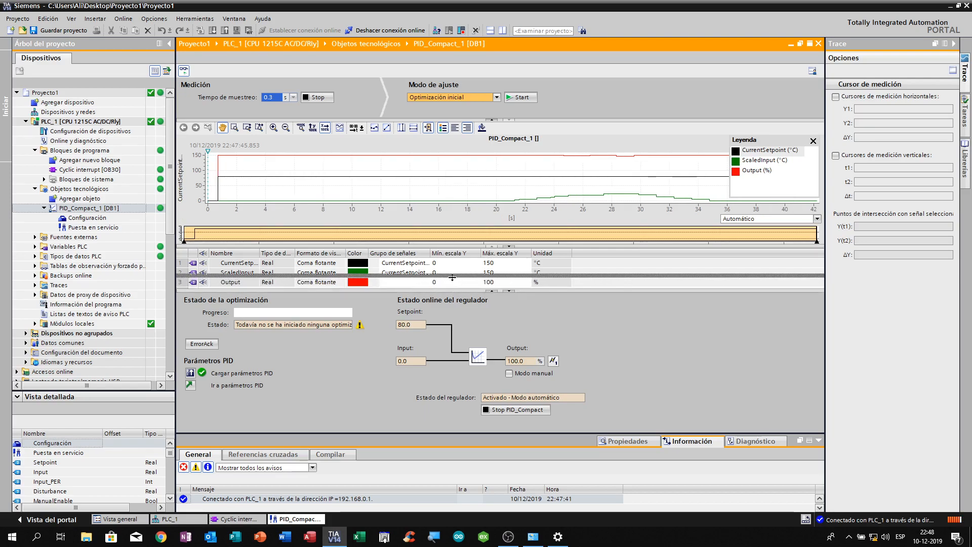
pyautogui.click(399, 324)
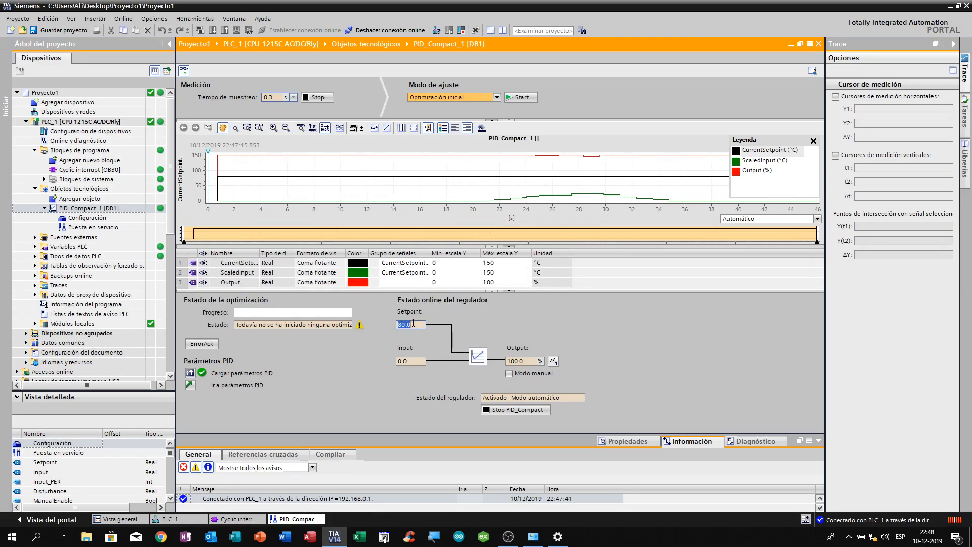
pyautogui.click(408, 361)
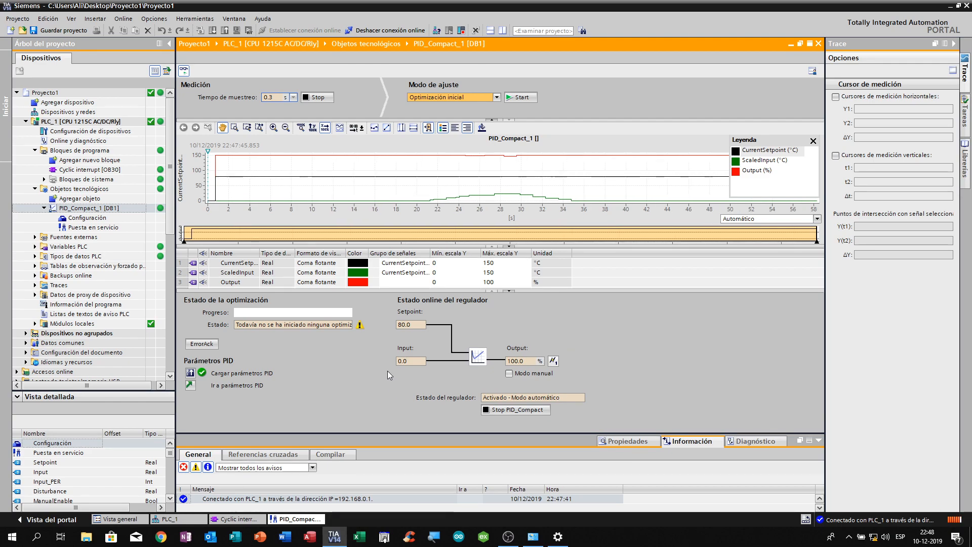
# Step: Stop PID_Compact, switch manual mode on and off again, and restart the controller
pyautogui.click(494, 409)
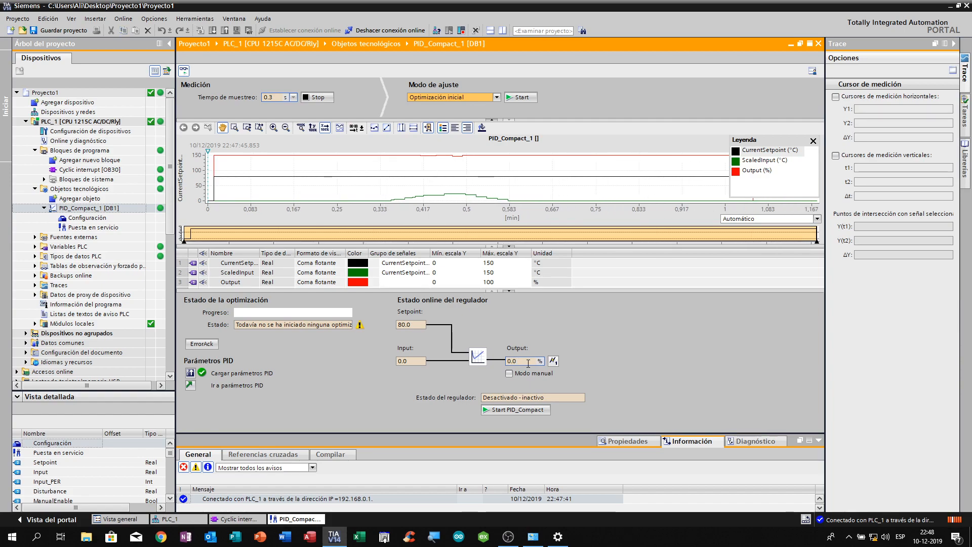
pyautogui.click(528, 364)
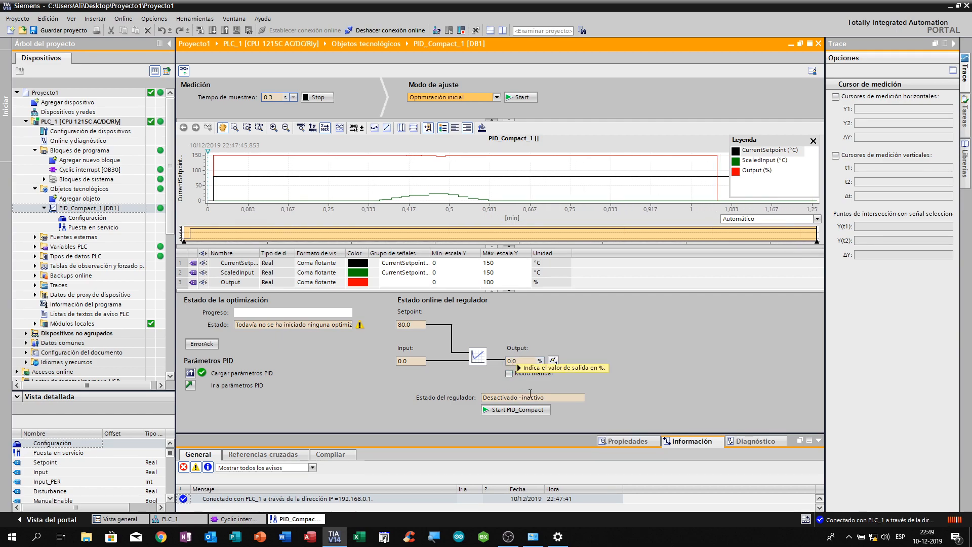
pyautogui.click(509, 374)
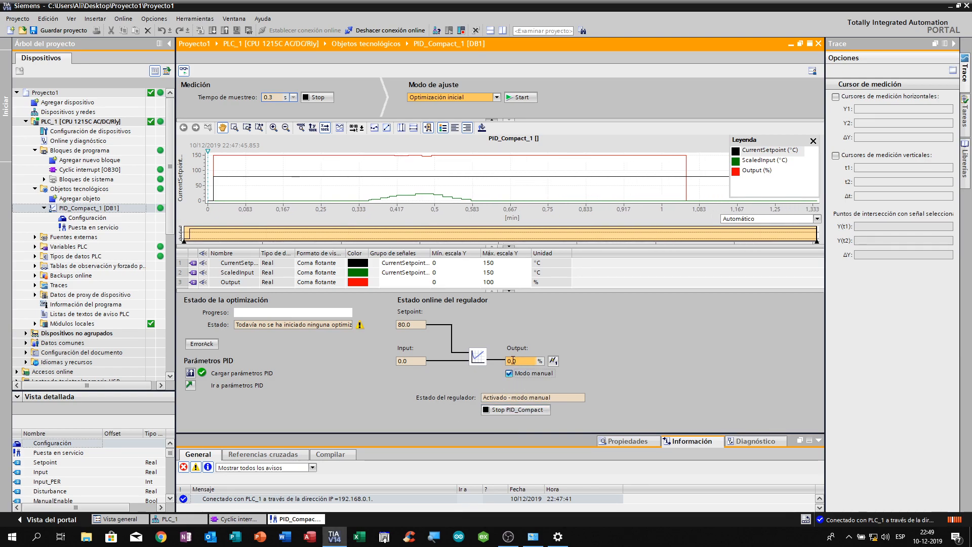
pyautogui.doubleClick(512, 360)
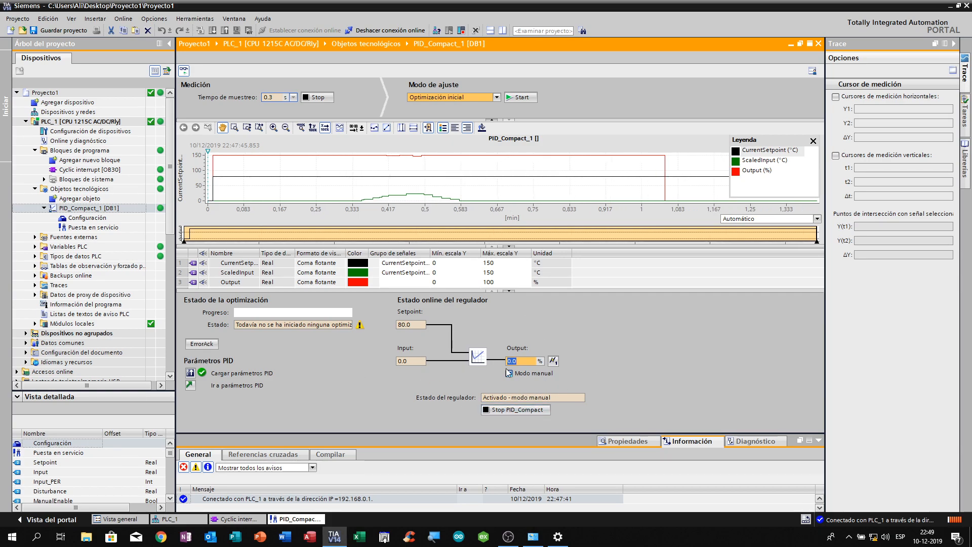
pyautogui.click(509, 374)
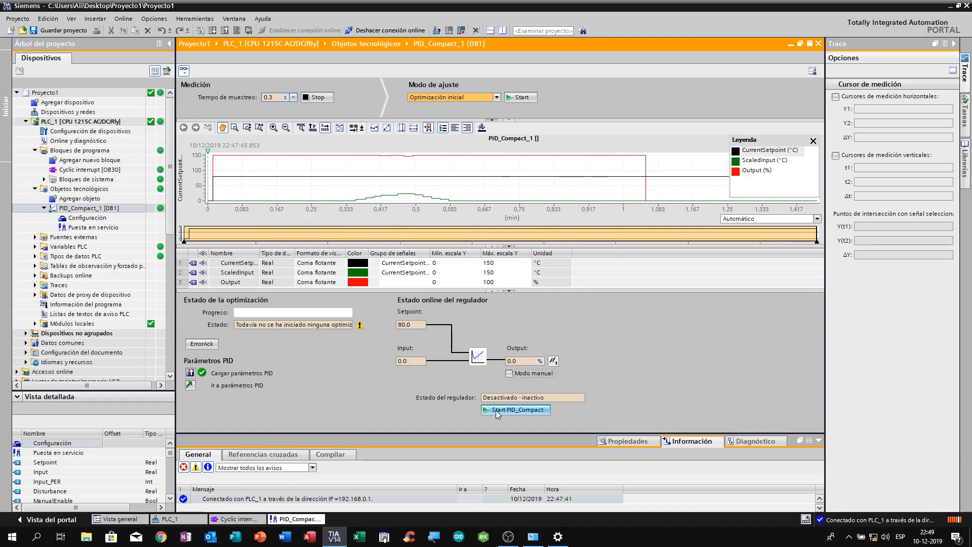
pyautogui.click(501, 411)
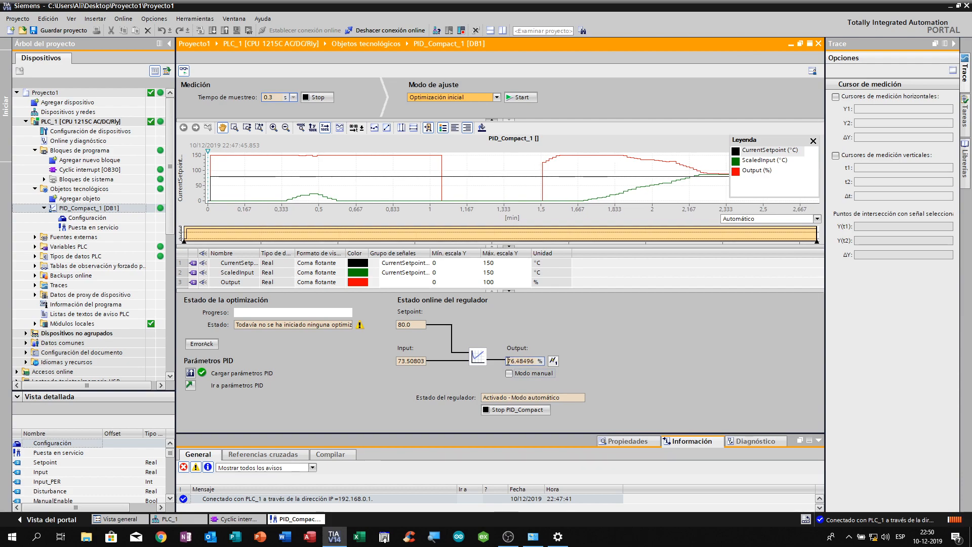
# Step: Monitor the PID_Compact block's values online in the Cyclic interrupt [OB30] block, and return to the commissioning view
pyautogui.click(225, 519)
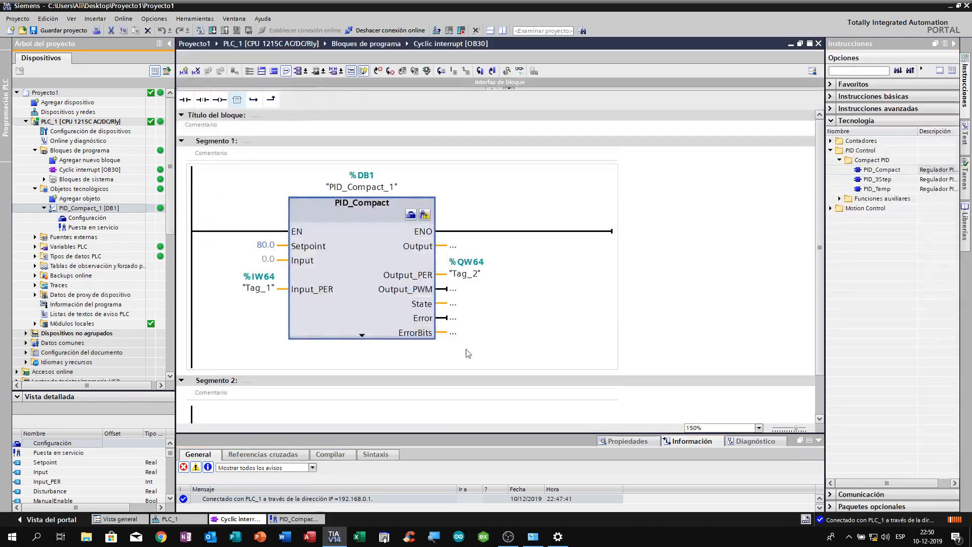
pyautogui.click(519, 70)
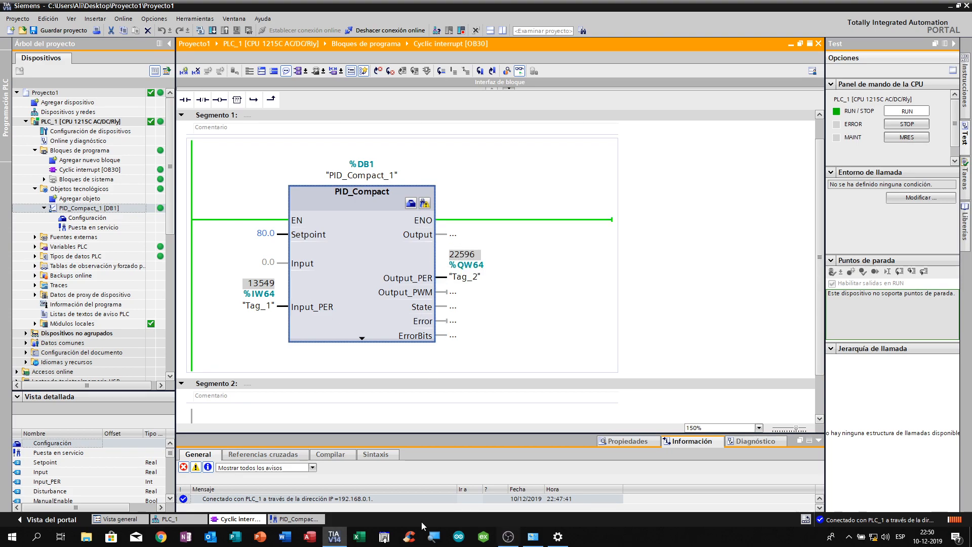
pyautogui.click(296, 519)
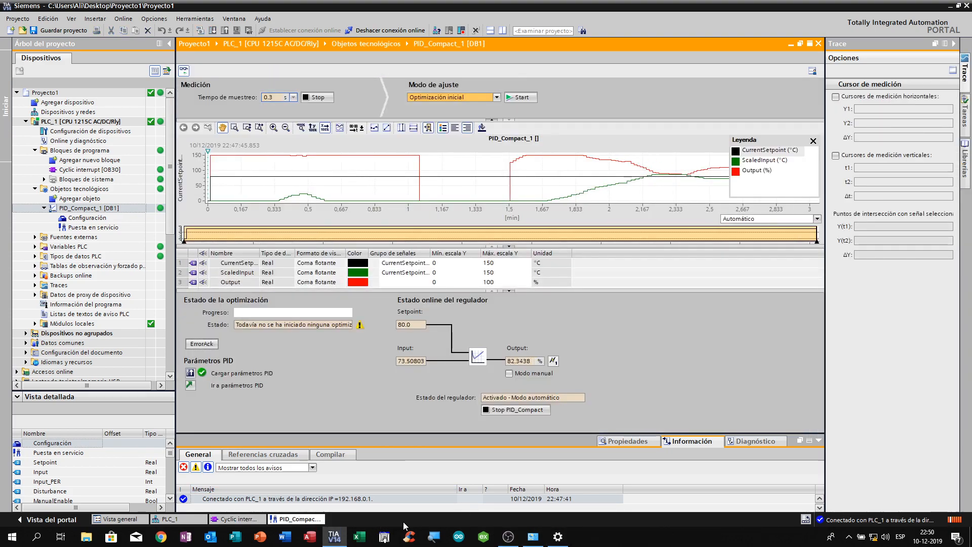